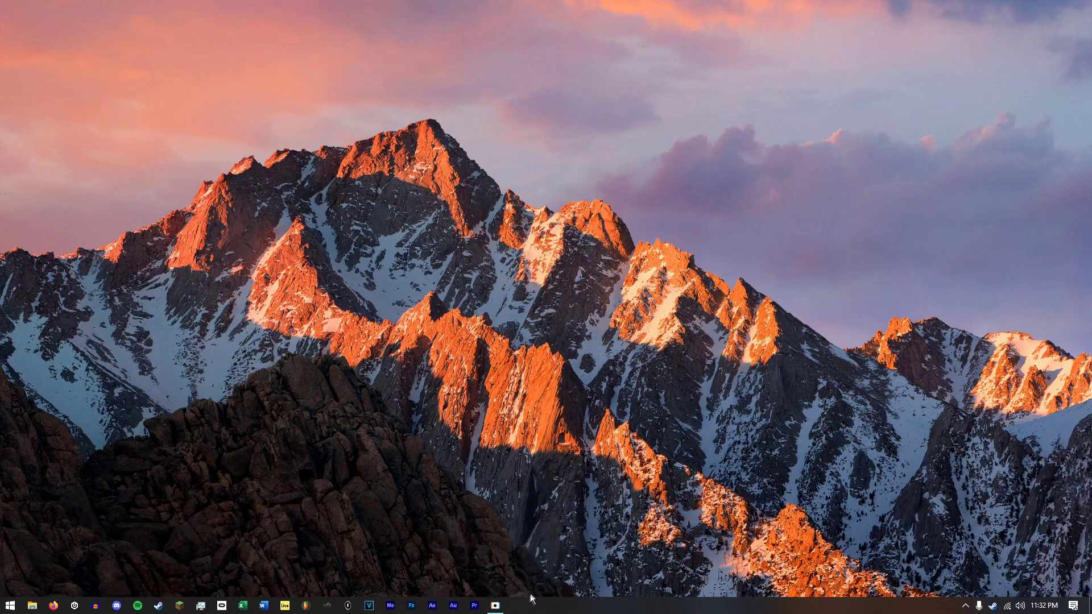
Switch to ChroMapper, search the WIP levels for "Divini" and open Divinity x Innocence (SHELTER LIVE) in the editor on Expert+.
left_click(496, 606)
left_click(167, 167)
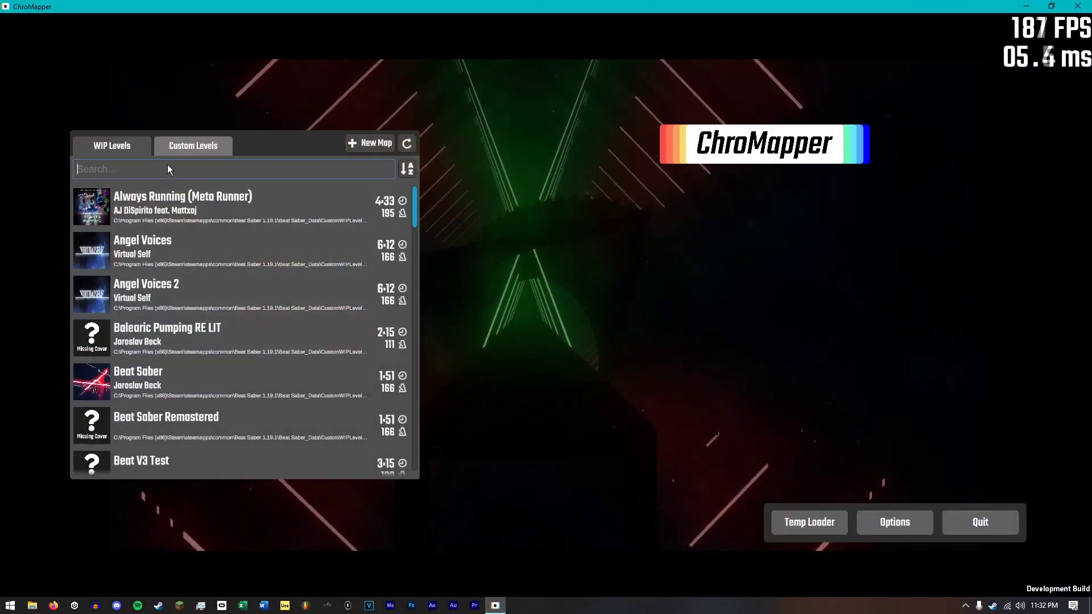
type("Divini")
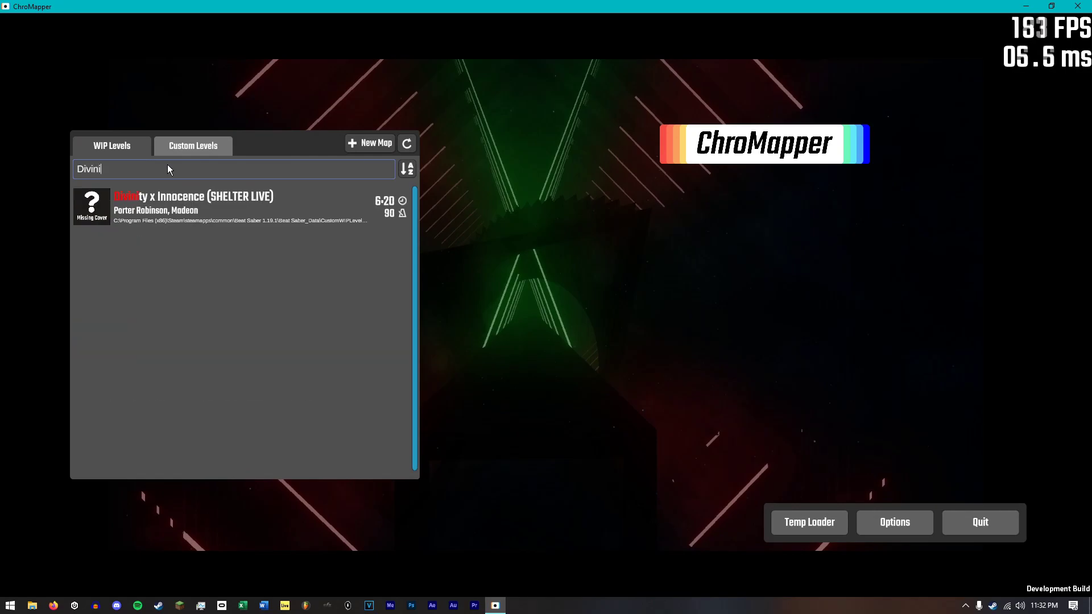
left_click(176, 212)
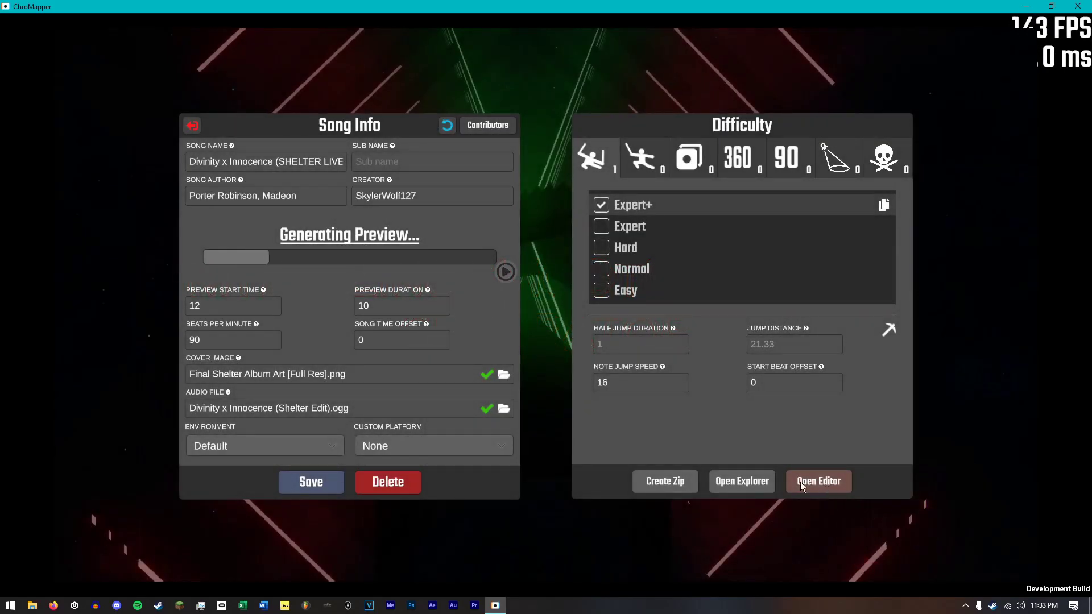
left_click(811, 485)
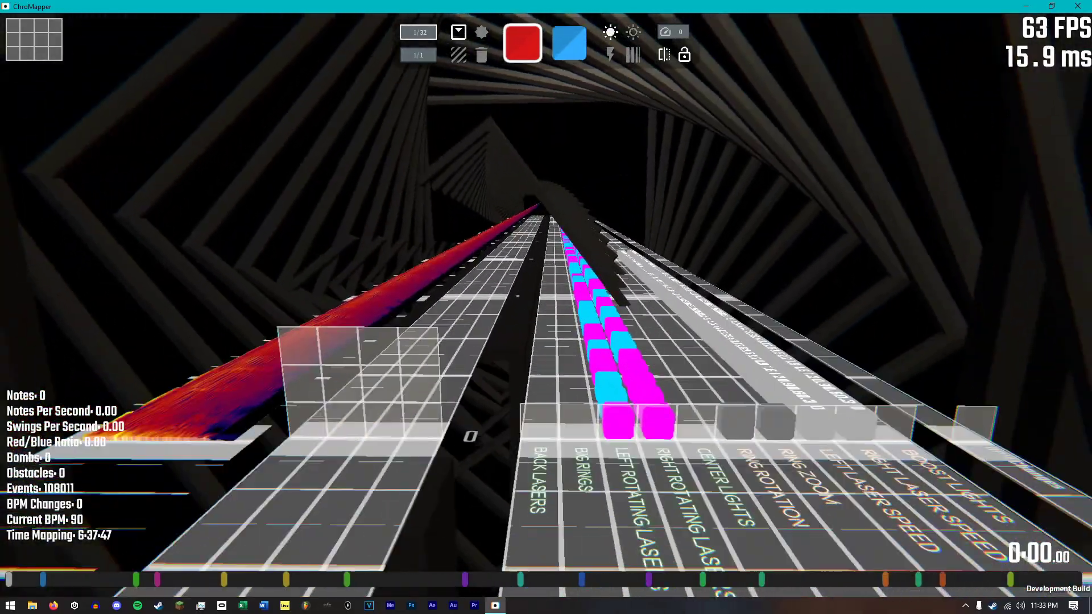
Look over the lighting event lanes and display the Big Rings lane split into its individual light IDs.
mouse_move(546, 307)
right_mouse_down()
mouse_move(546, 415)
mouse_move(560, 421)
mouse_move(546, 307)
right_mouse_up()
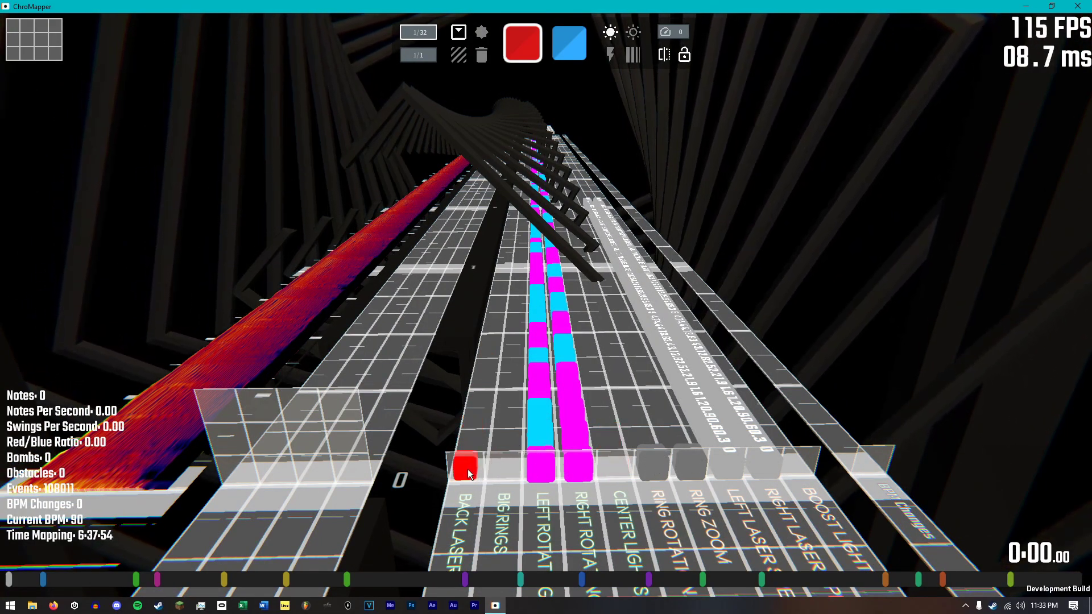
right_click_drag(497, 468, 481, 508)
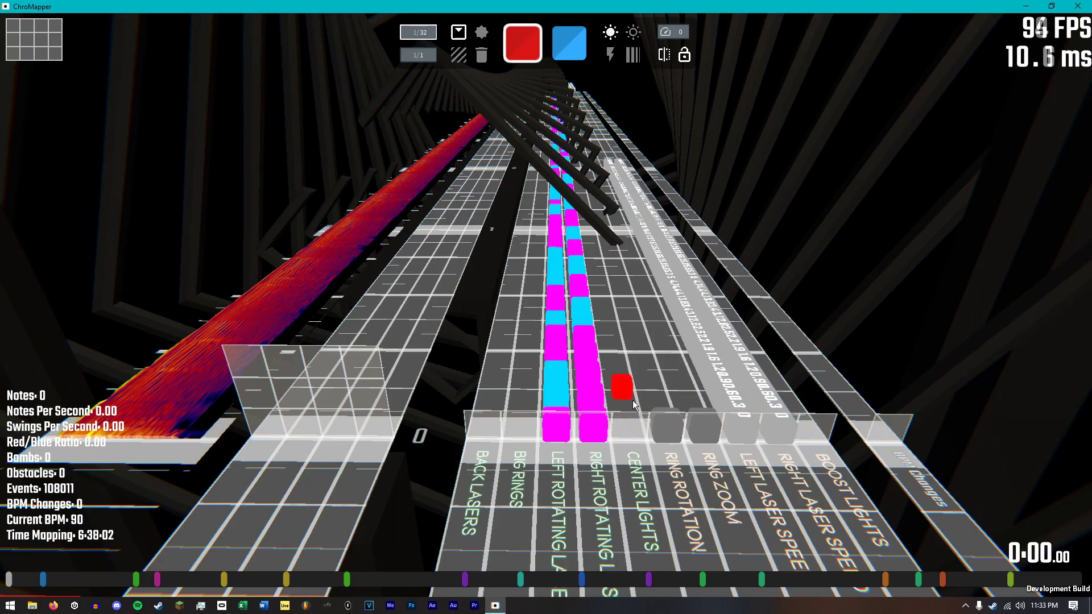
right_click_drag(632, 398, 635, 404)
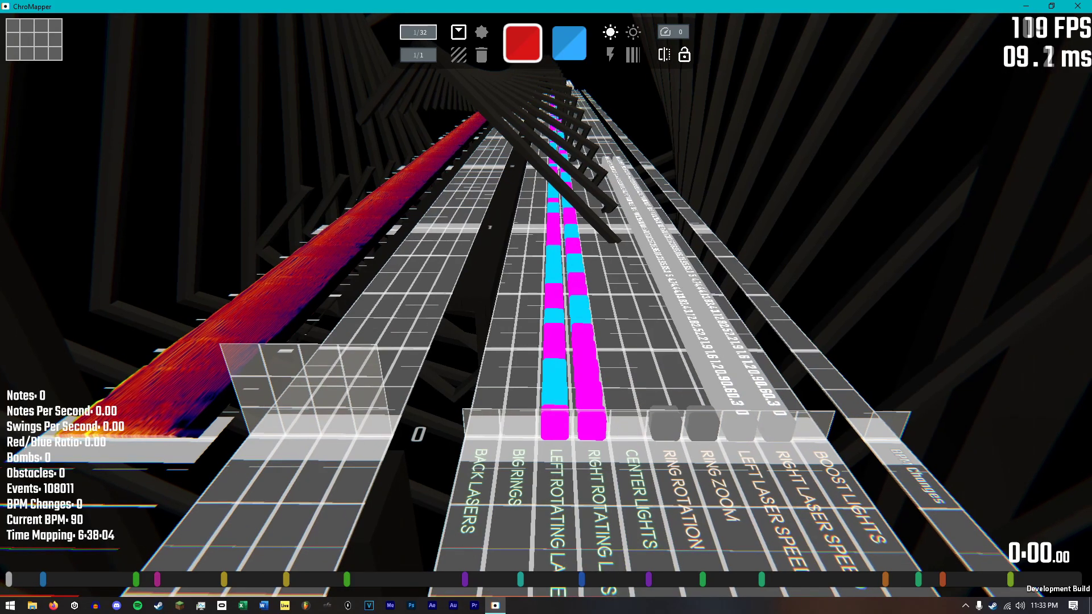
mouse_move(546, 307)
right_mouse_down()
mouse_move(560, 223)
mouse_move(559, 311)
right_mouse_up()
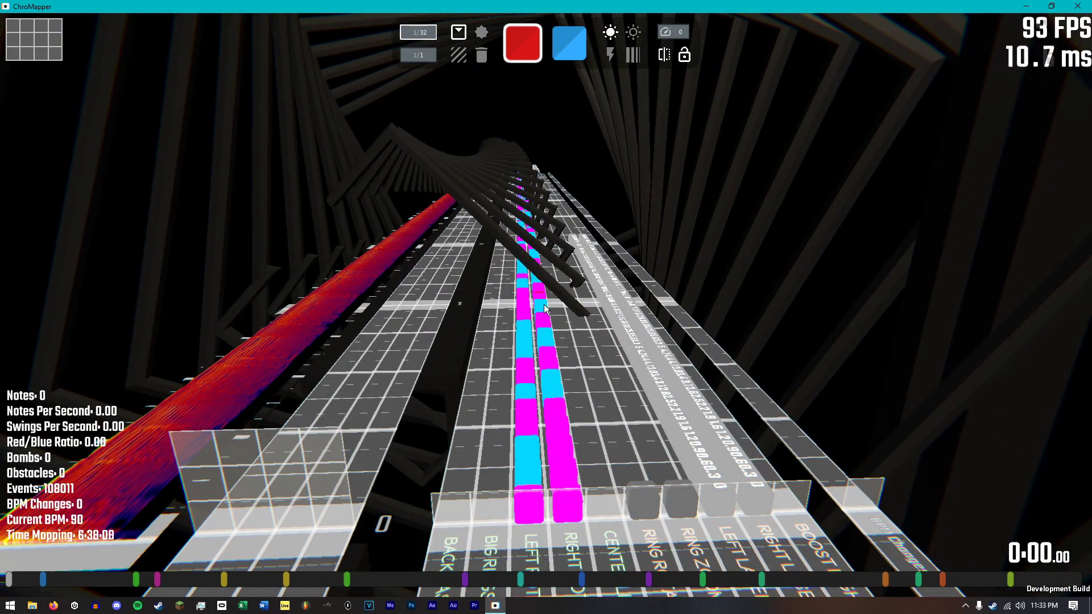
key("ctrl+p")
mouse_move(546, 307)
right_mouse_down()
mouse_move(477, 355)
mouse_move(888, 361)
mouse_move(551, 308)
right_mouse_up()
right_click_drag(717, 319, 545, 304)
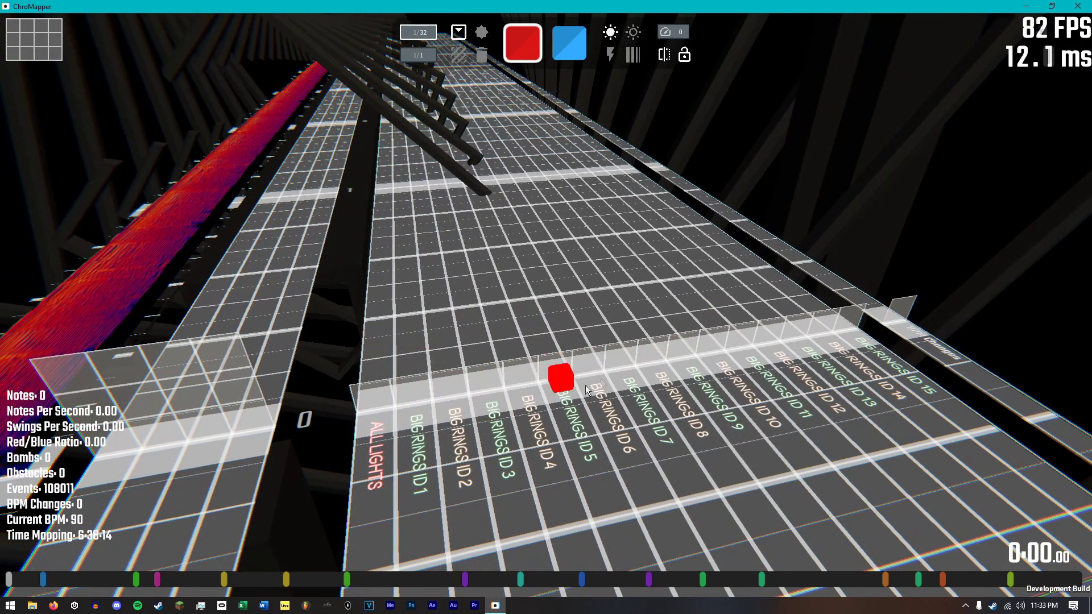
right_click_drag(585, 384, 546, 309)
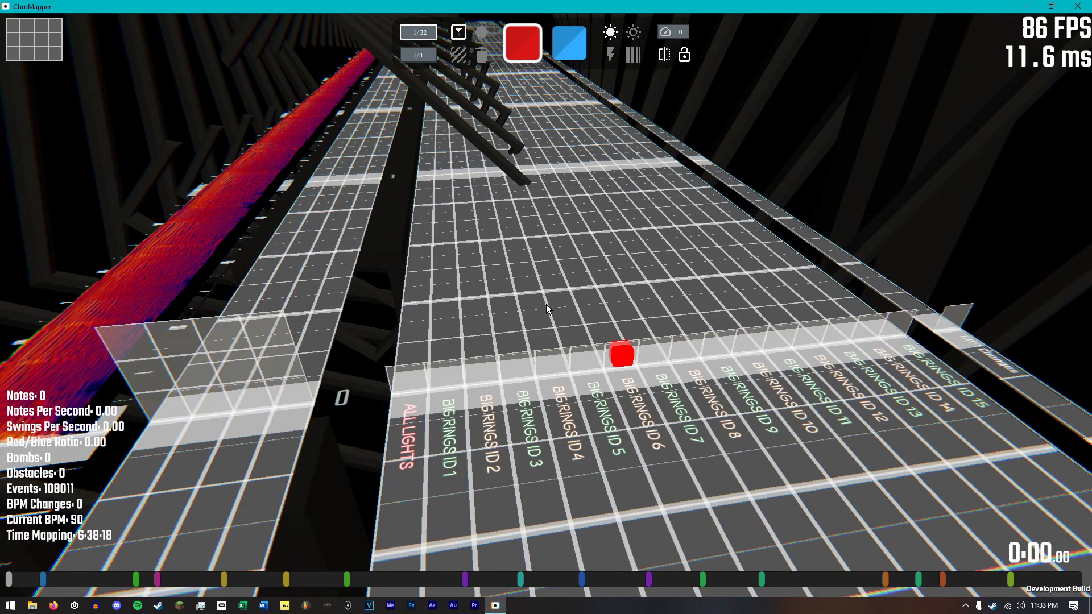
Cycle through the per-ID lanes of the light groups, including Left Rotating Lasers and Center Lights, and return to Big Rings.
key("Page_Up")
key("Page_Up")
key("Page_Up")
key("Page_Up")
key("Page_Up")
scroll(546, 309, "down", 1, "ctrl")
scroll(546, 309, "up", 1, "ctrl")
scroll(546, 309, "down", 1, "ctrl")
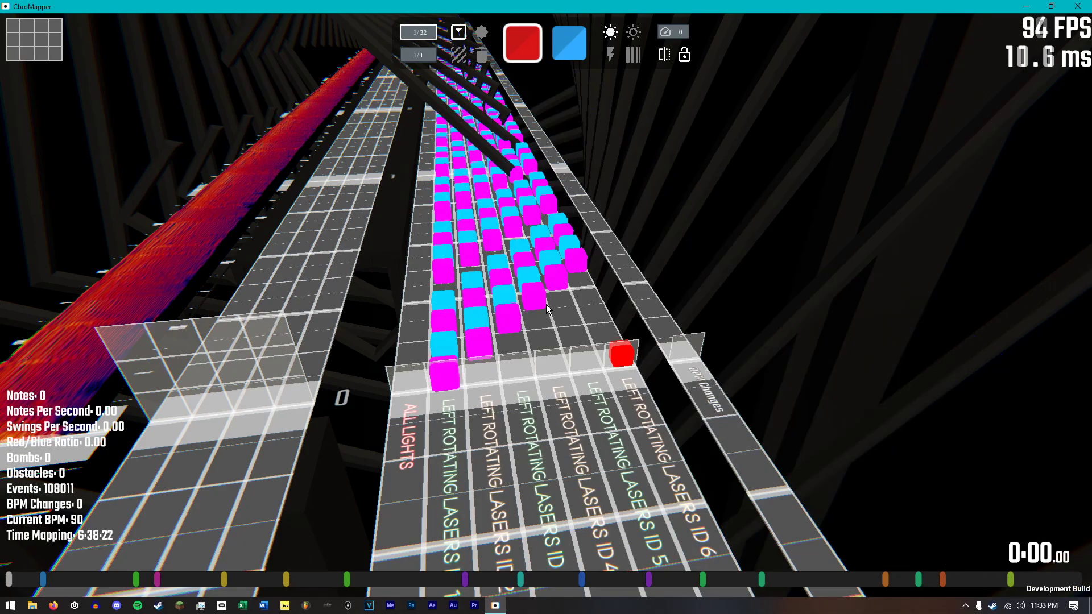
scroll(546, 309, "up", 2, "ctrl")
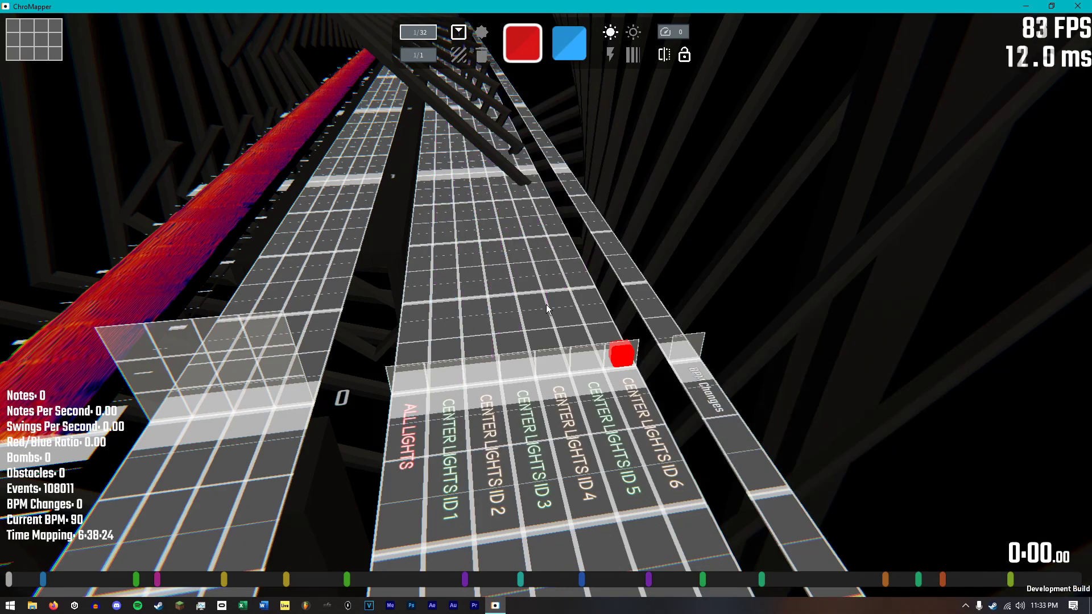
scroll(546, 309, "down", 1, "ctrl")
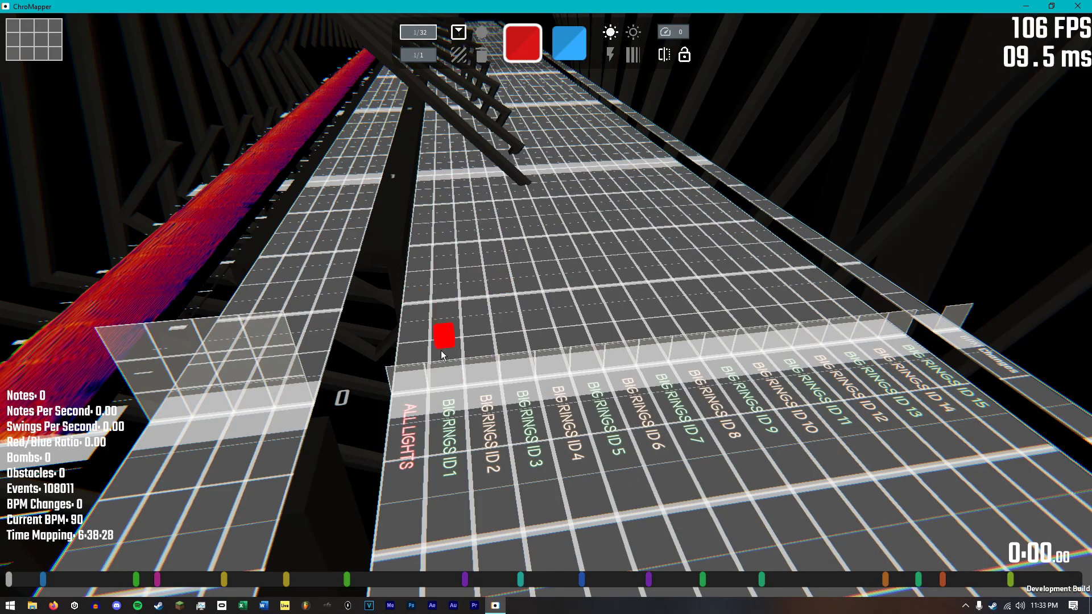
Place red light events on Big Rings IDs 1 to 4 at beat 0 and look at the rings around the track.
left_click(553, 365)
right_click_drag(634, 379, 592, 428)
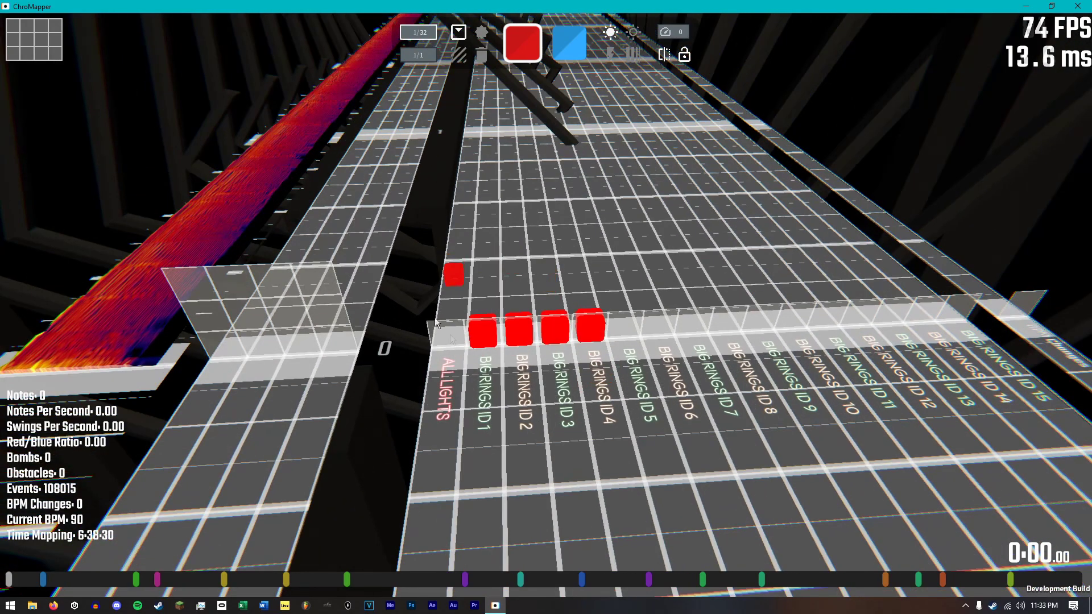
right_click_drag(575, 273, 379, 34)
key("s")
right_click_drag(546, 307, 682, 438)
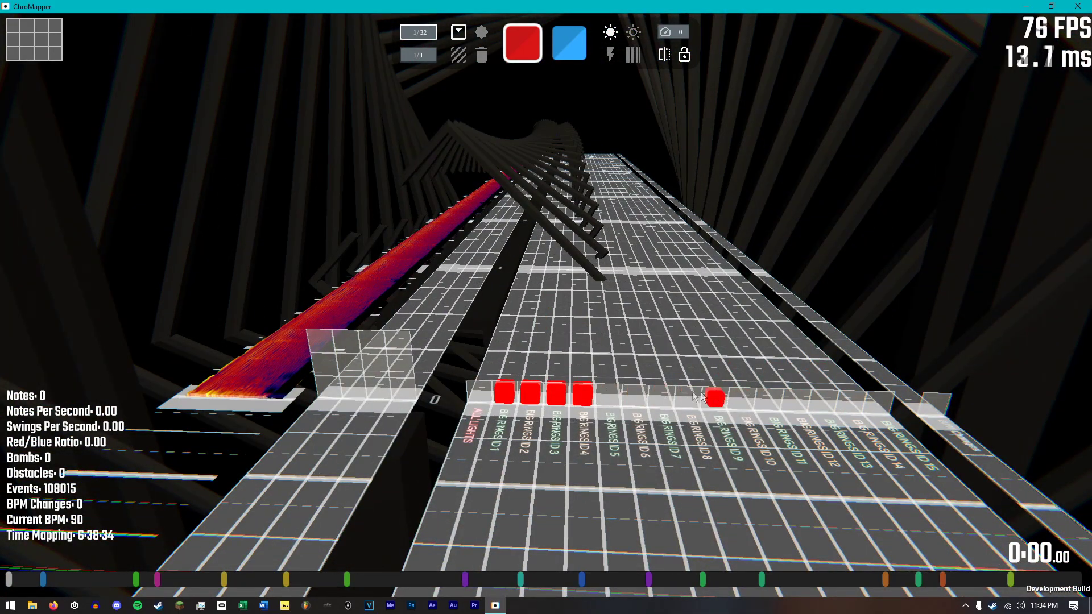
right_click_drag(688, 398, 514, 278)
right_click_drag(626, 323, 555, 449)
right_click_drag(557, 293, 620, 250)
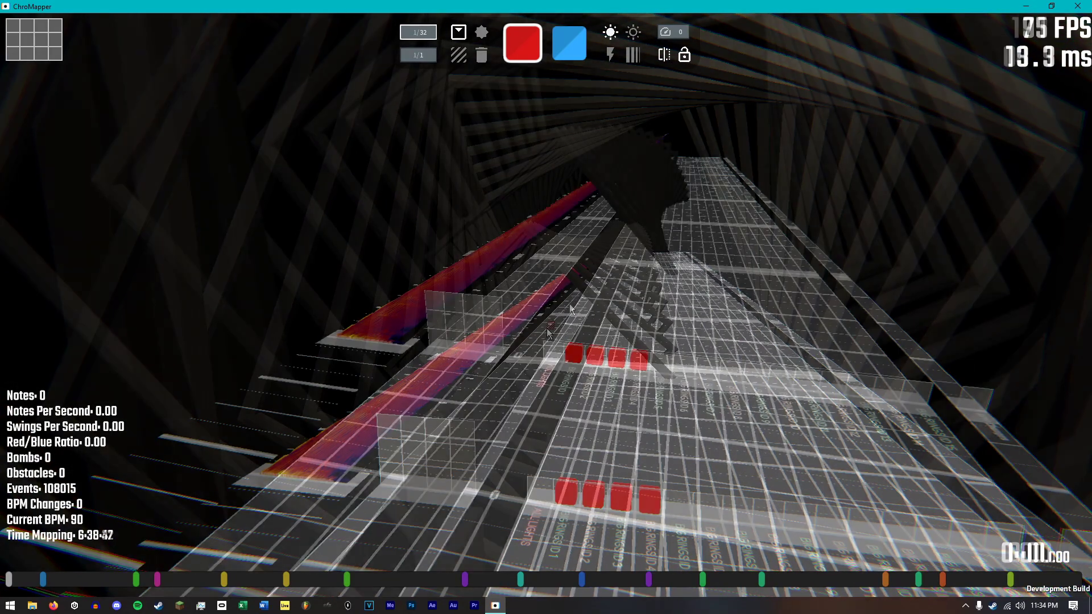
Lower the master volume slightly in the audio settings and return to the map.
key("Escape")
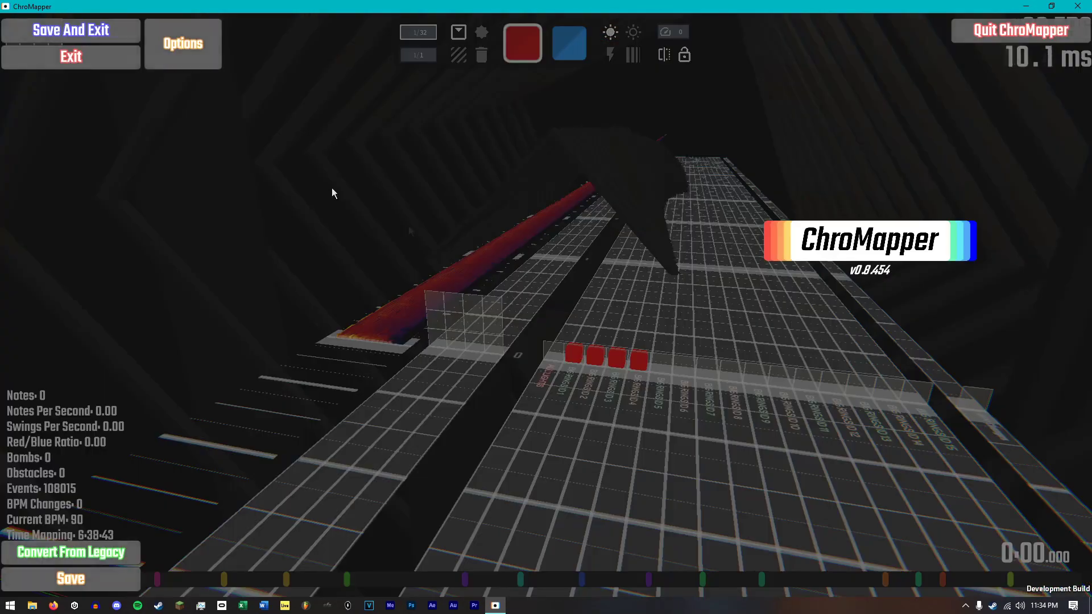
scroll(530, 323, "down", 2)
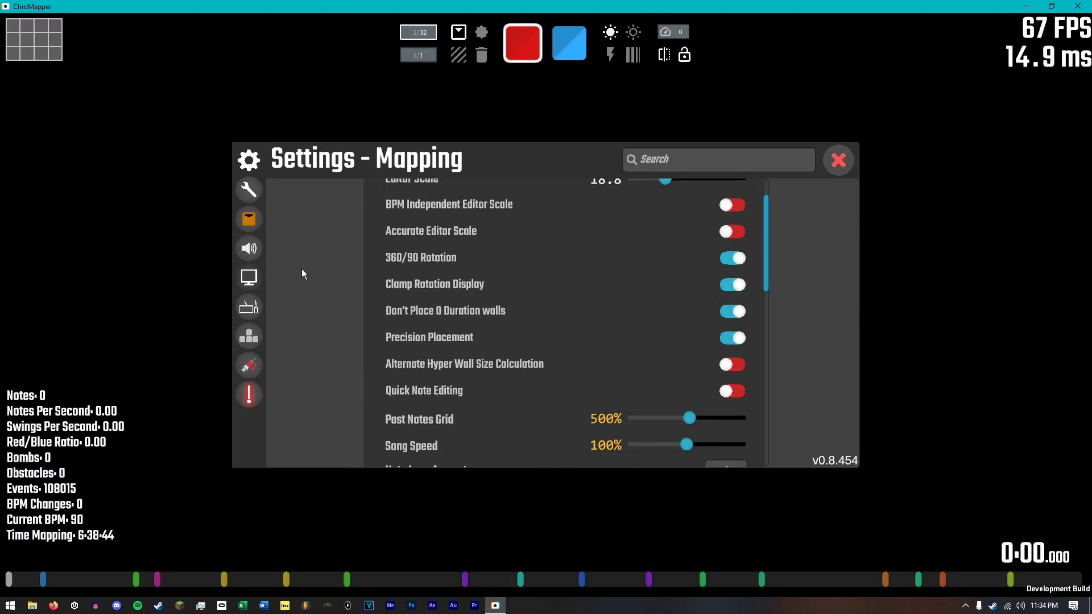
left_click(249, 248)
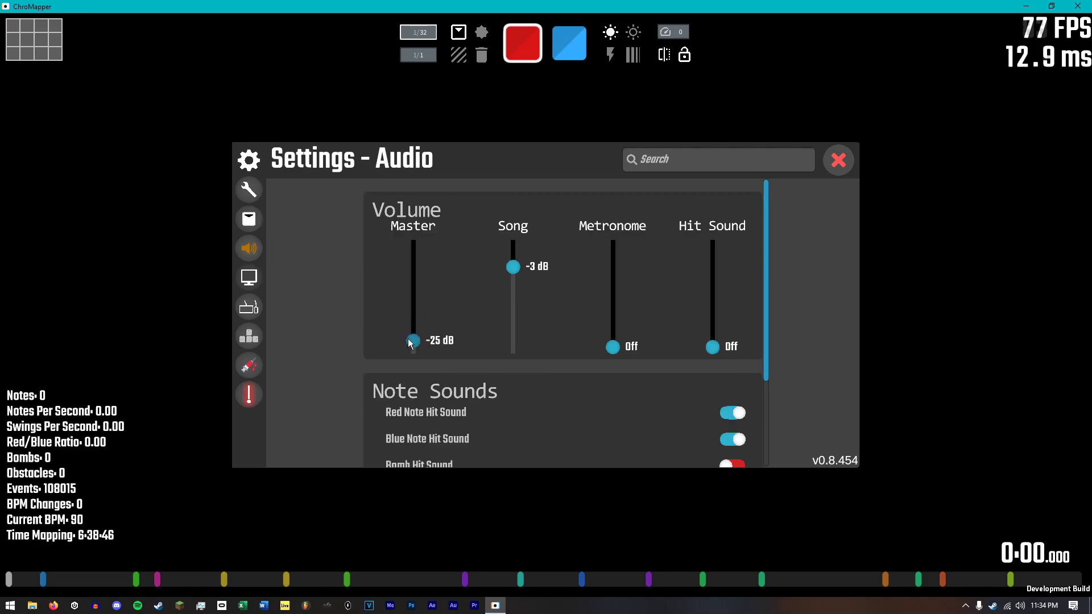
left_click_drag(408, 339, 407, 344)
left_click(839, 160)
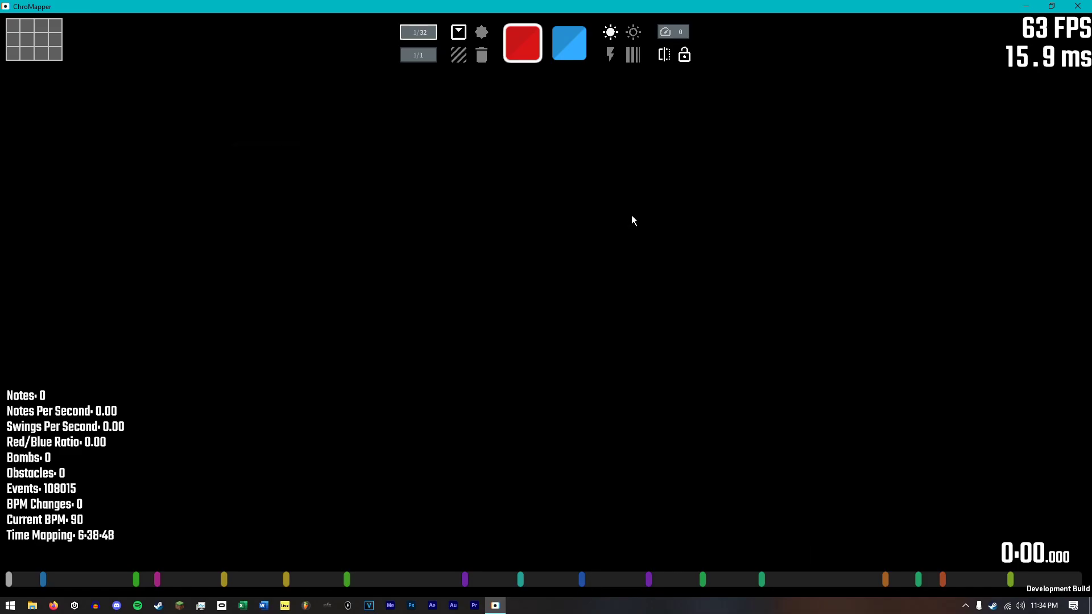
Play the opening of the map briefly to preview the lighting and return to beat 0.
key("space")
right_click_drag(546, 305, 646, 204)
key("space")
scroll(578, 271, "down", 20)
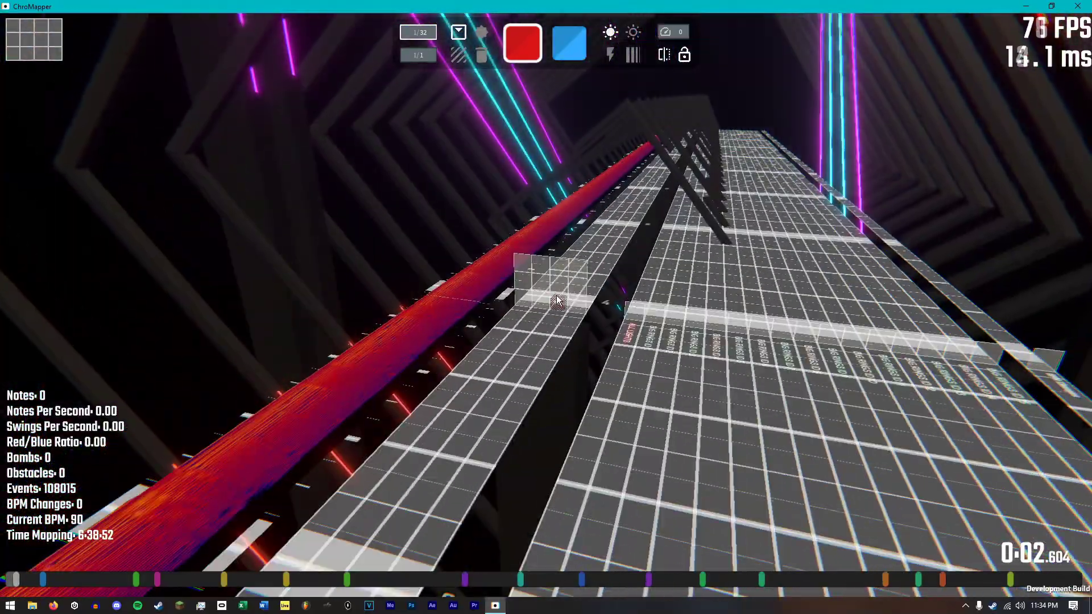
right_click_drag(578, 271, 686, 245)
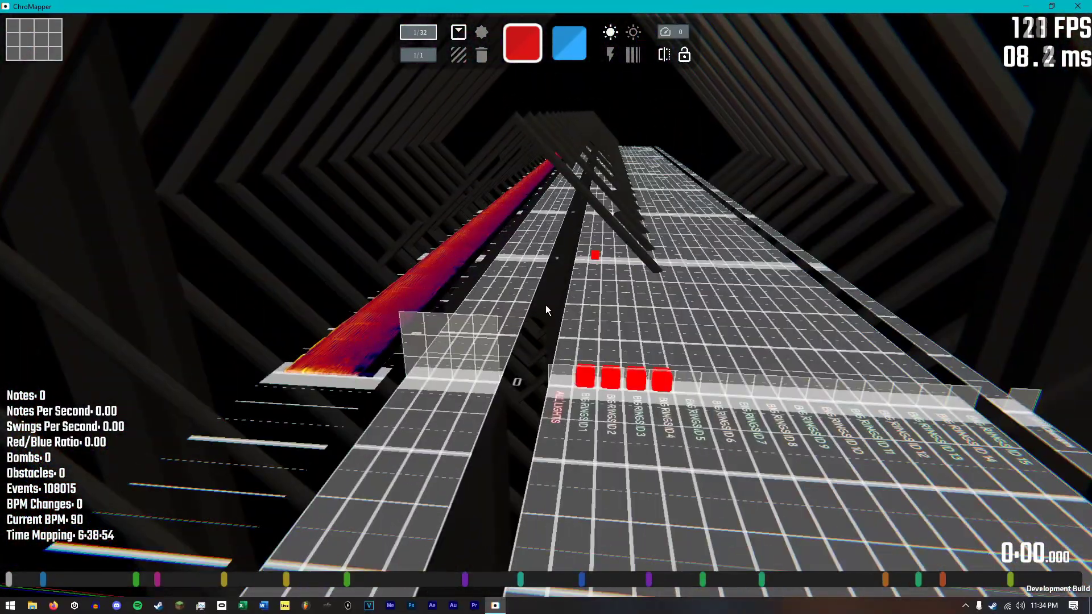
Delete the four red events on Big Rings IDs 1 to 4 at beat 0.
key("5")
left_click(660, 380)
left_click(610, 376)
left_click(585, 376)
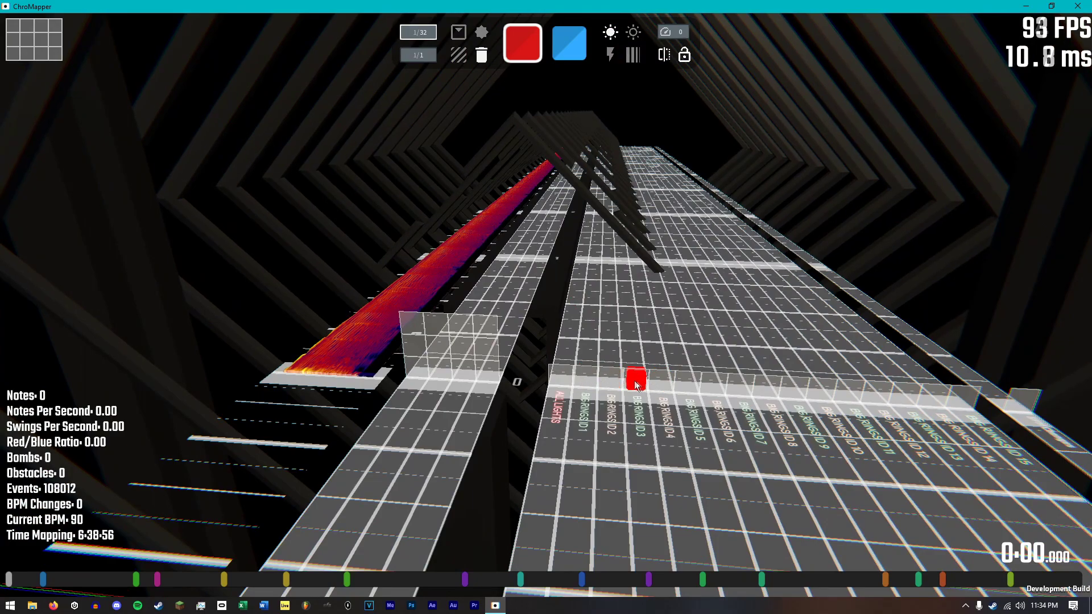
left_click(636, 378)
Show the Left Rotating Lasers ID lanes and examine their event pattern over the first few seconds of the song.
key("Page_Up")
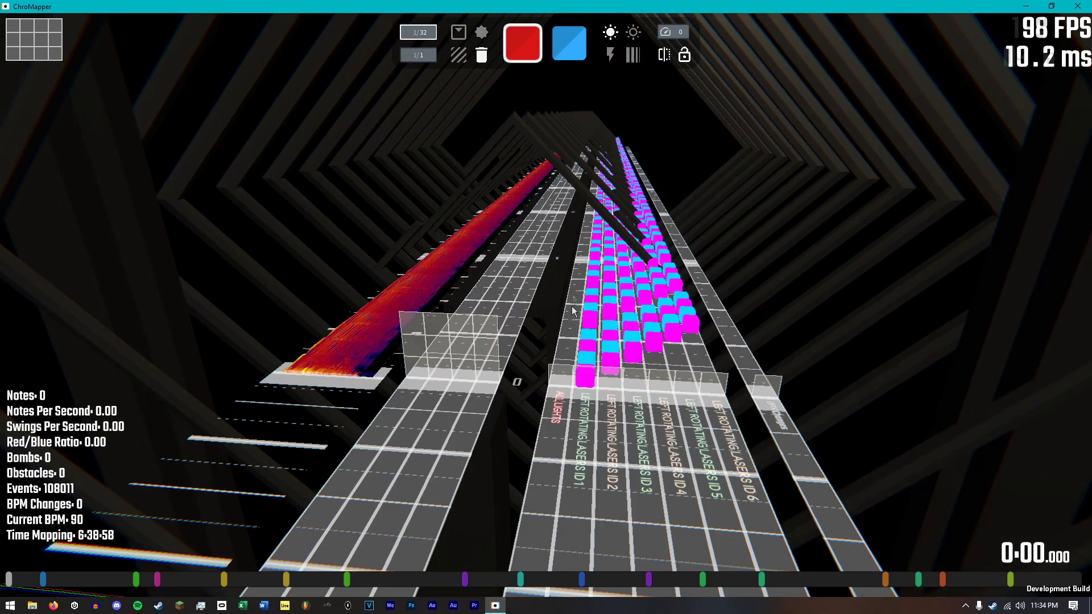
right_click_drag(543, 317, 542, 314)
scroll(629, 332, "up", 8)
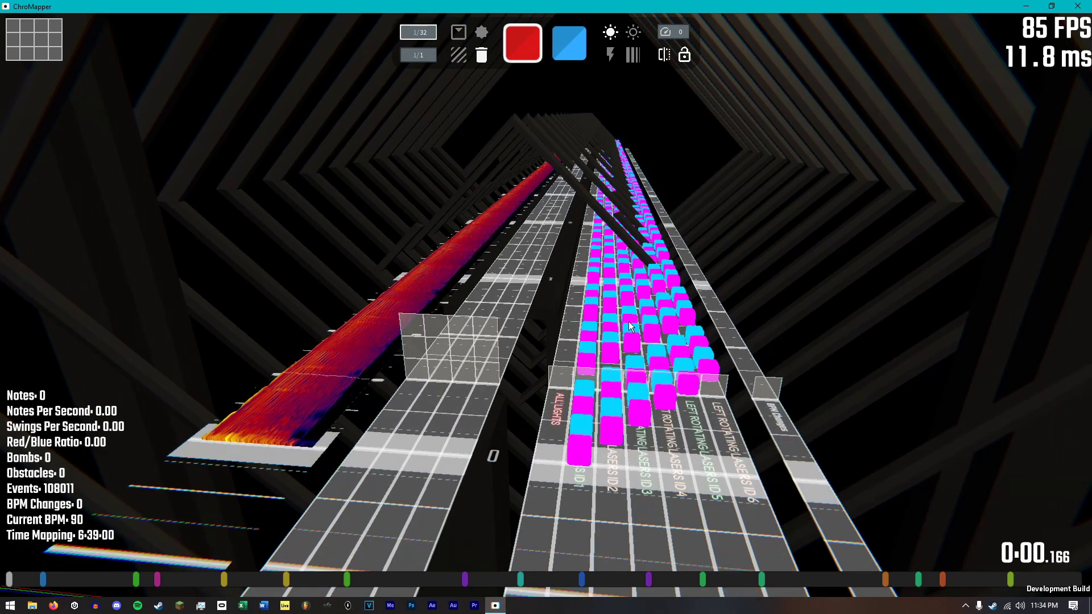
scroll(629, 332, "down", 7)
scroll(628, 332, "up", 2)
scroll(628, 332, "down", 2)
scroll(628, 336, "down", 1)
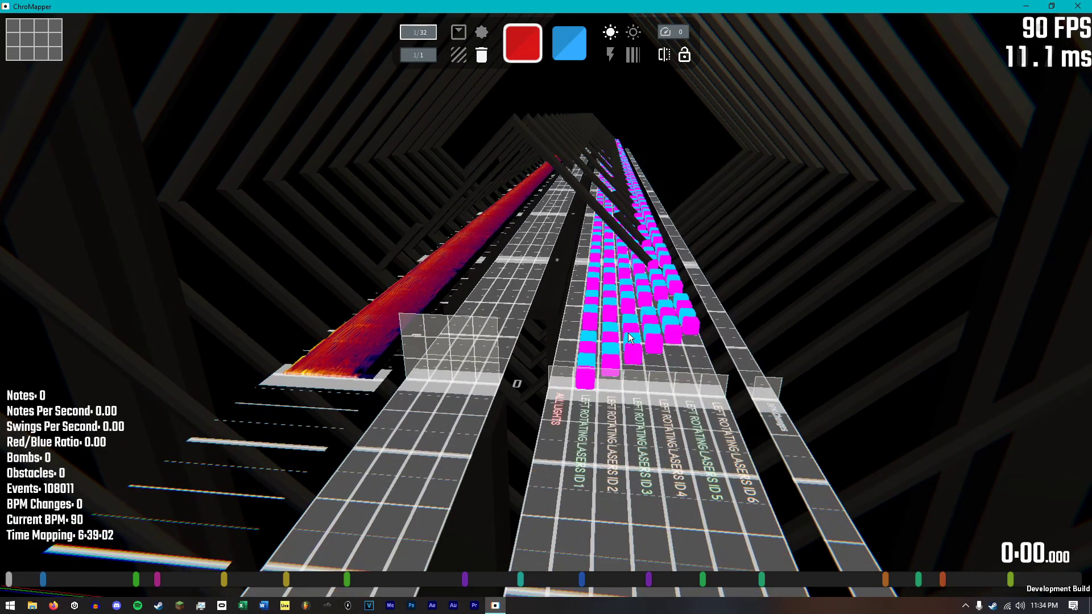
scroll(629, 335, "up", 7)
scroll(629, 336, "up", 20)
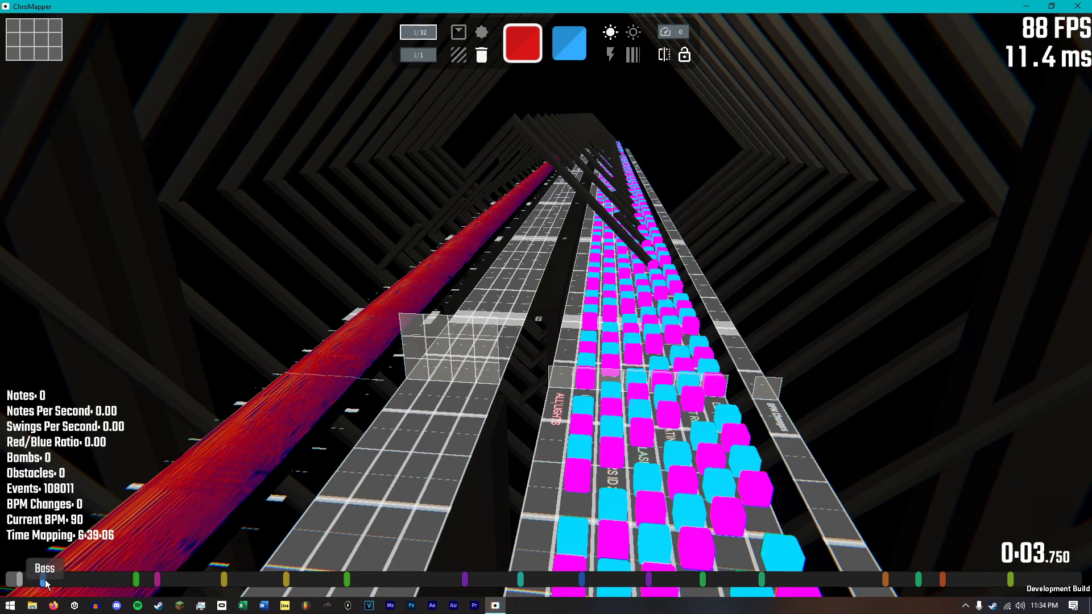
Jump to the Bass bookmark, show the Big Rings ID lanes and play the section to preview its ring lighting.
left_click(44, 579)
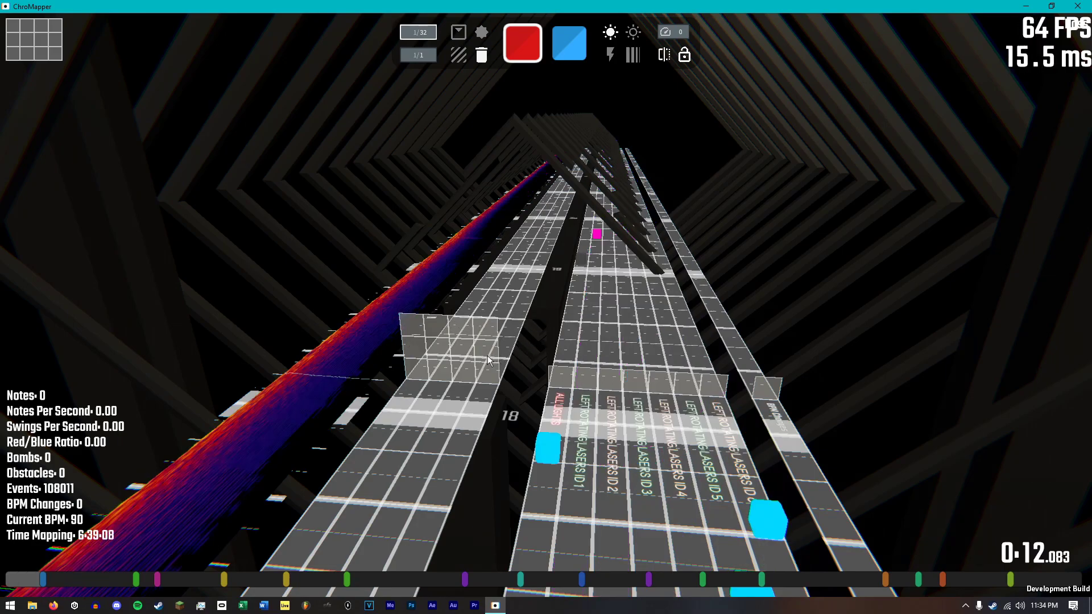
key("Page_Up")
key("Page_Up")
key("Page_Up")
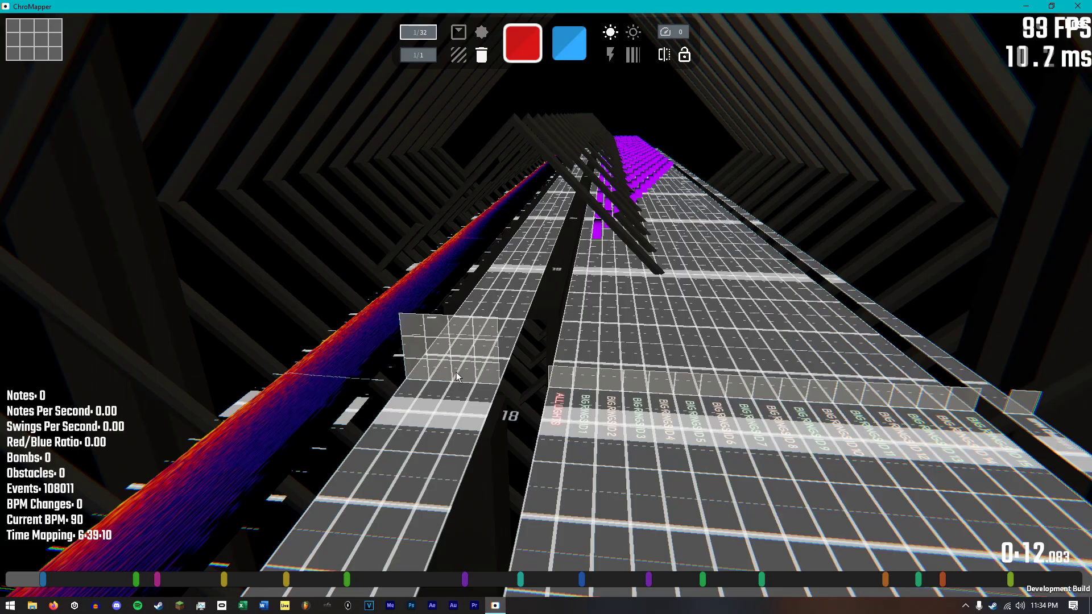
scroll(545, 305, "up", 20)
right_click_drag(610, 347, 604, 437)
key("d")
key("space")
key("s")
right_click_drag(644, 286, 529, 316)
key("space")
key("space")
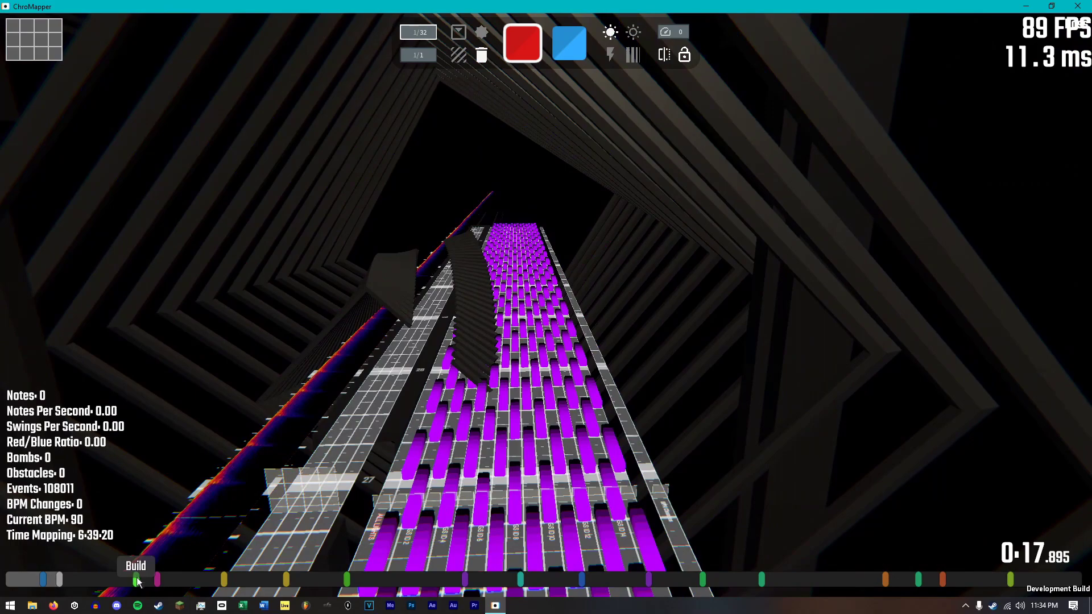
Go to the Build bookmark and on to the Innocence bookmark, playing from just before it to preview the lighting.
left_click(140, 578)
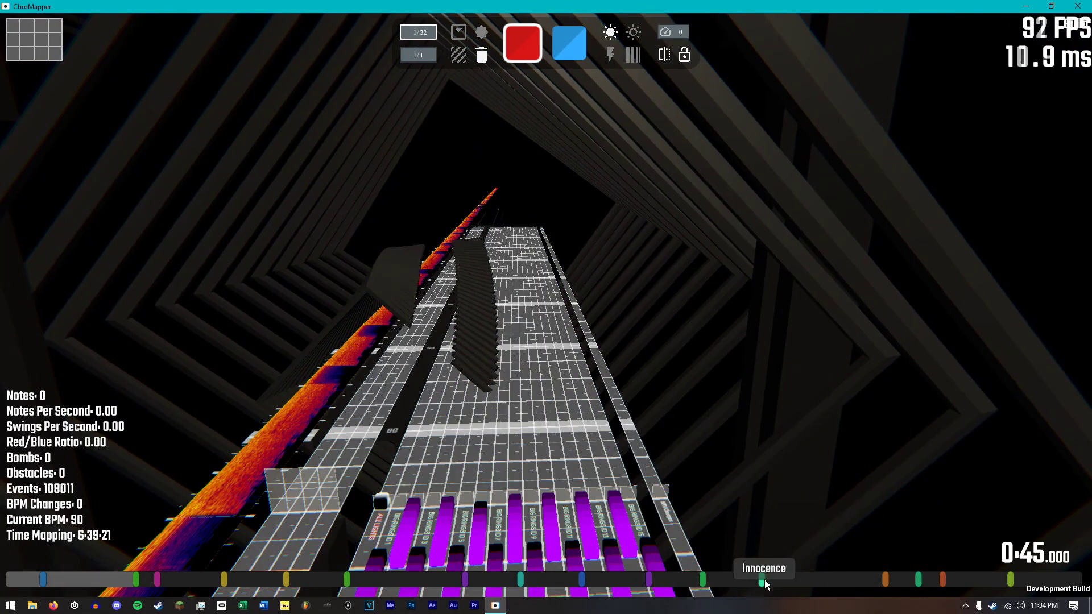
left_click(765, 580)
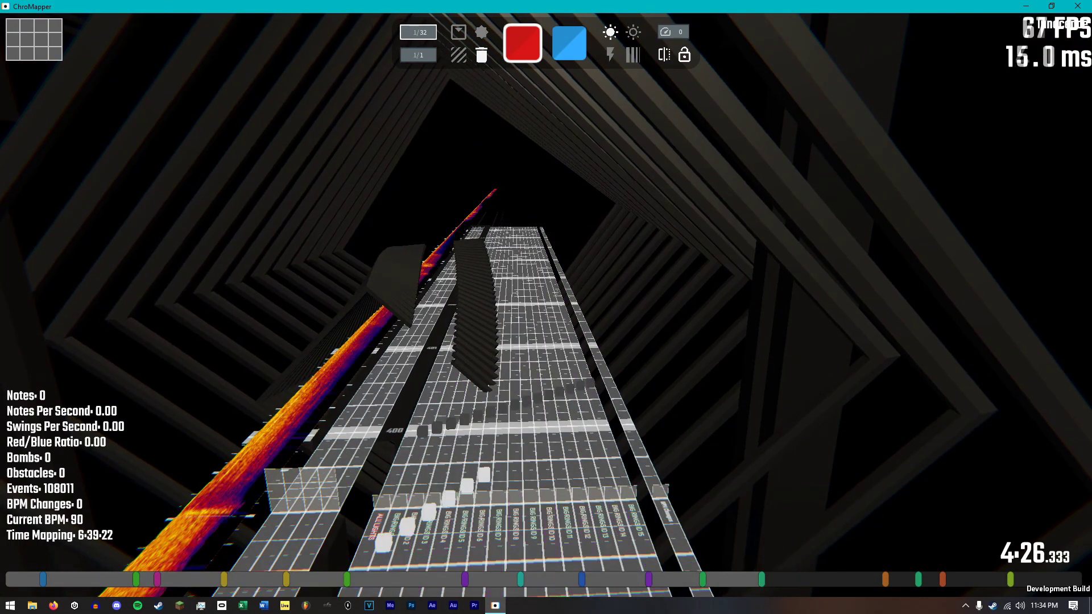
right_click_drag(546, 308, 419, 284)
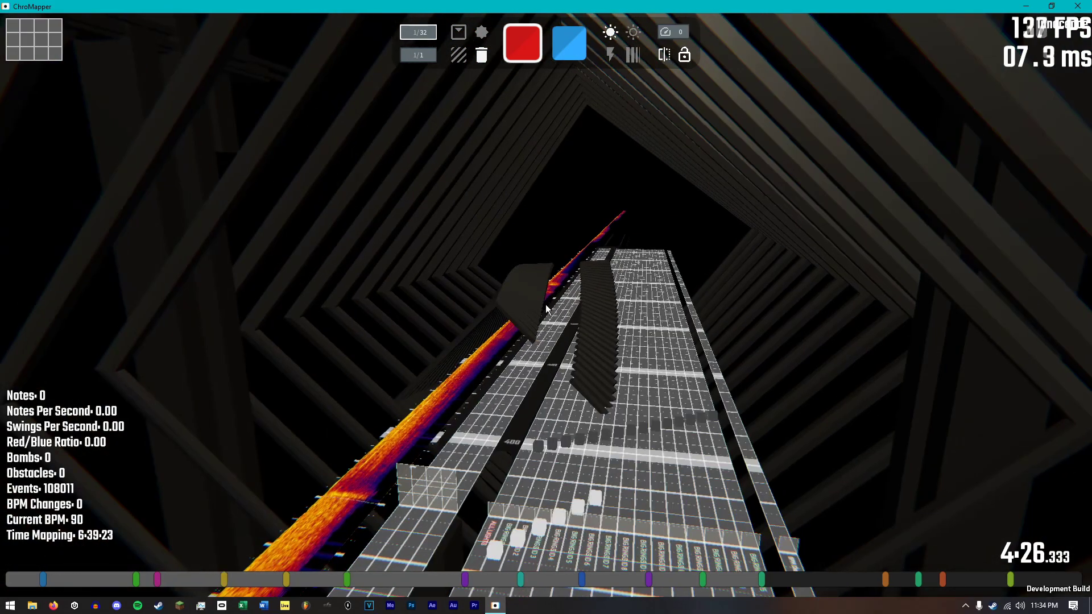
scroll(546, 309, "down", 20)
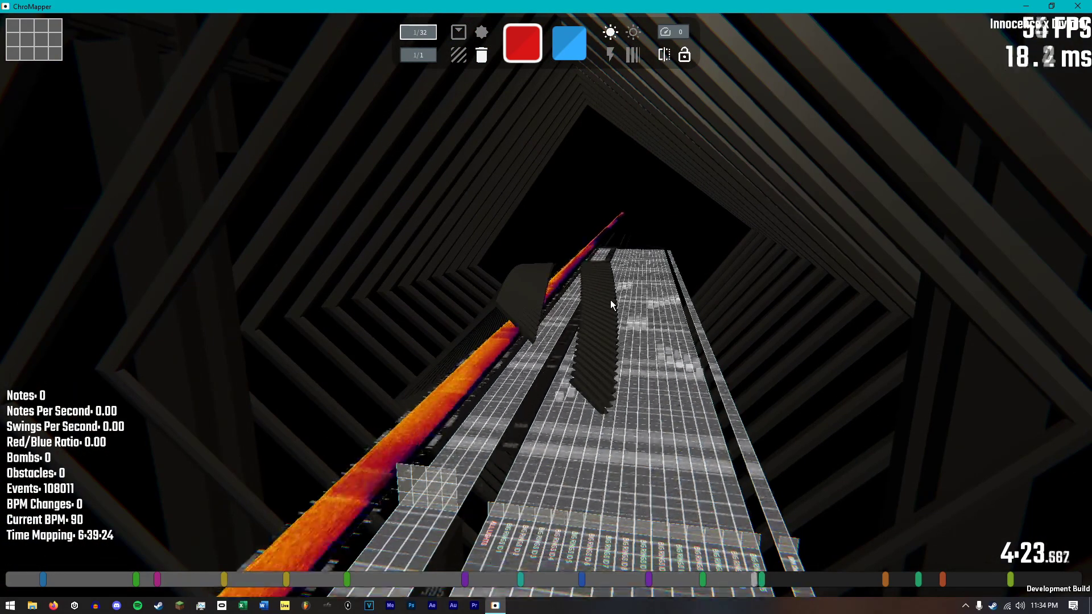
key("space")
key("space")
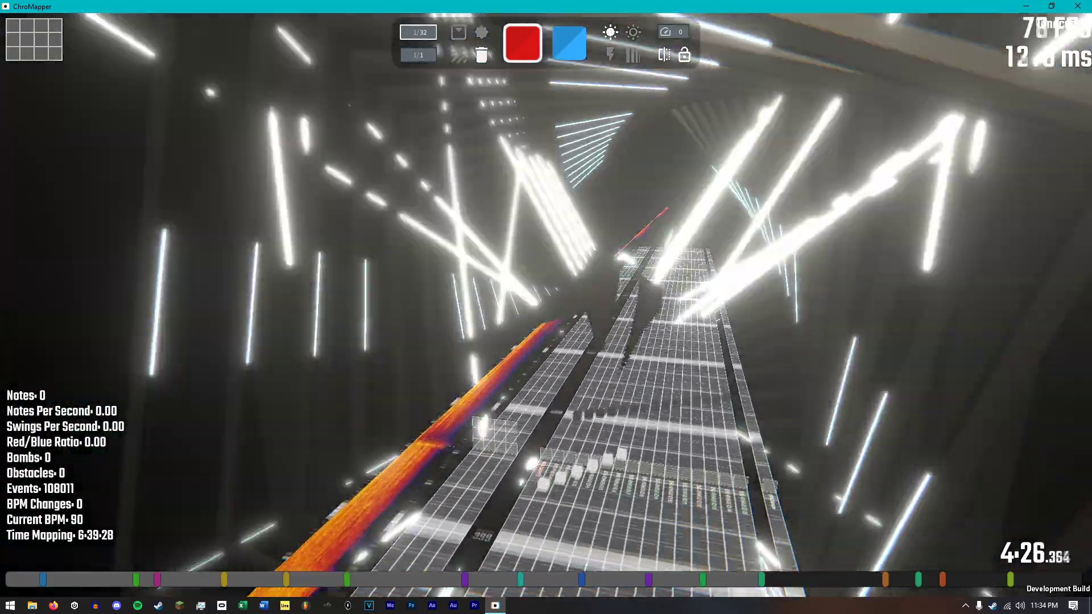
Stop playback, go to the pink bookmark at 0:52.5 and show the Right Rotating Lasers ID lanes close up.
key("space")
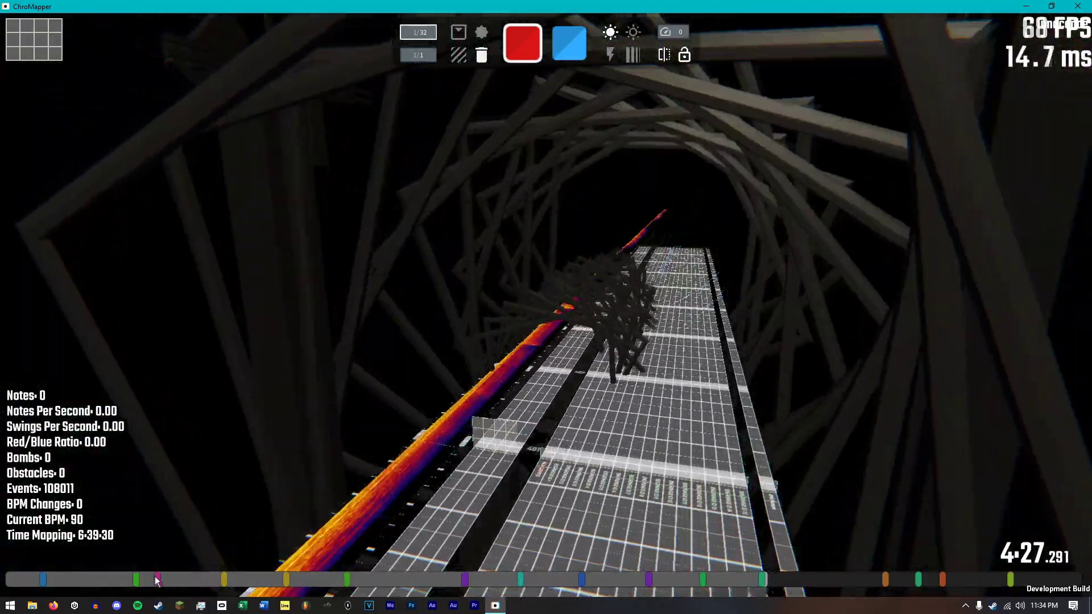
left_click(157, 579)
right_click_drag(448, 409, 503, 418)
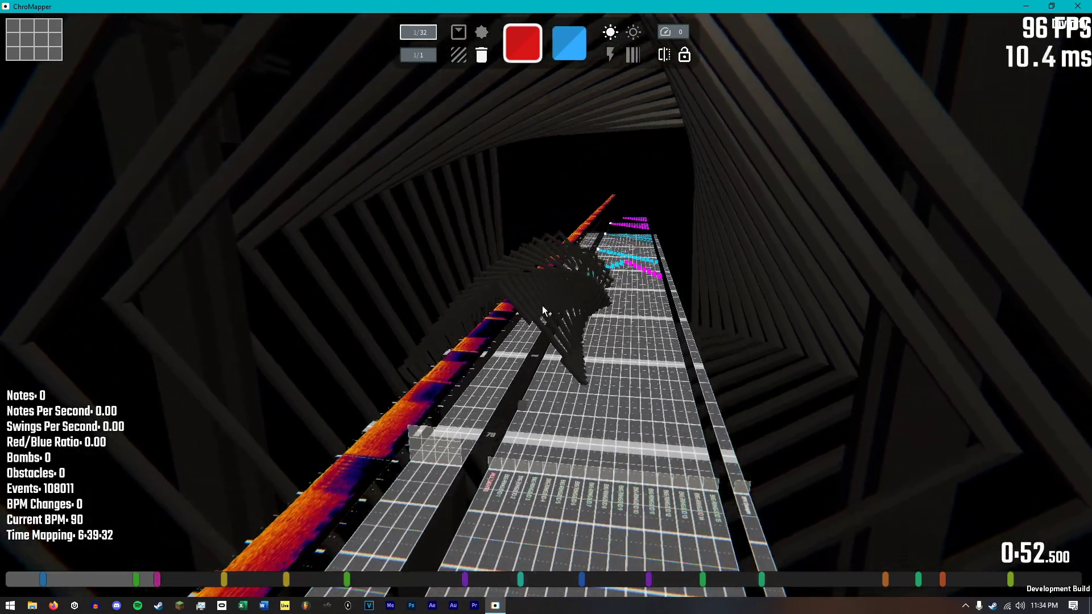
key("Page_Up")
key("Page_Up")
right_click_drag(633, 329, 688, 376)
key("w")
key("w")
key("a")
key("w")
key("d")
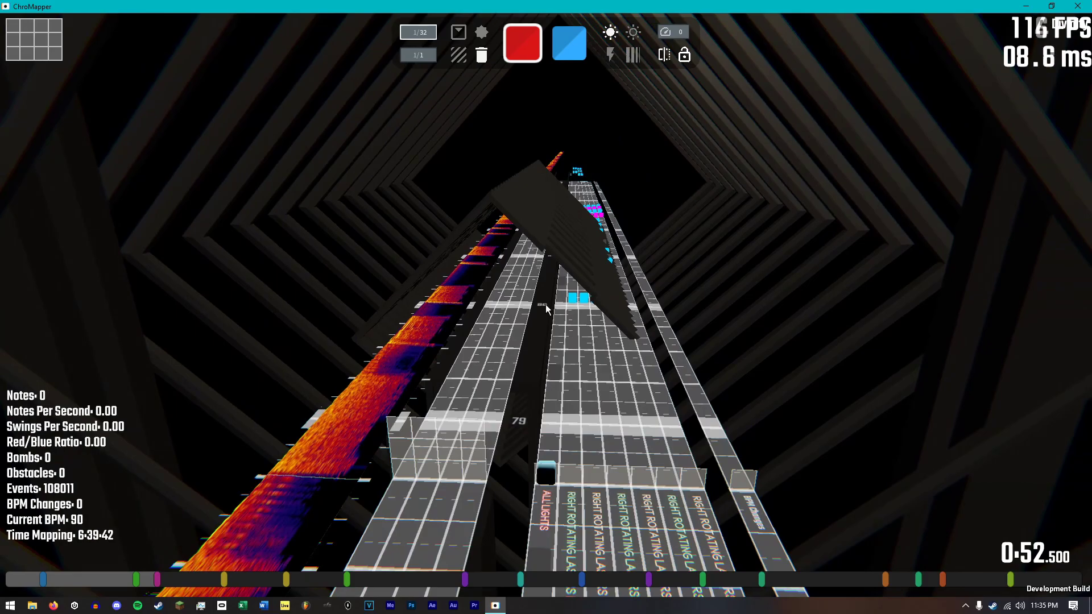
Play from the 0:52.5 bookmark to about 0:59.6 to preview the right rotating lasers' per-ID lighting.
key("space")
key("s")
right_click_drag(544, 305, 558, 220)
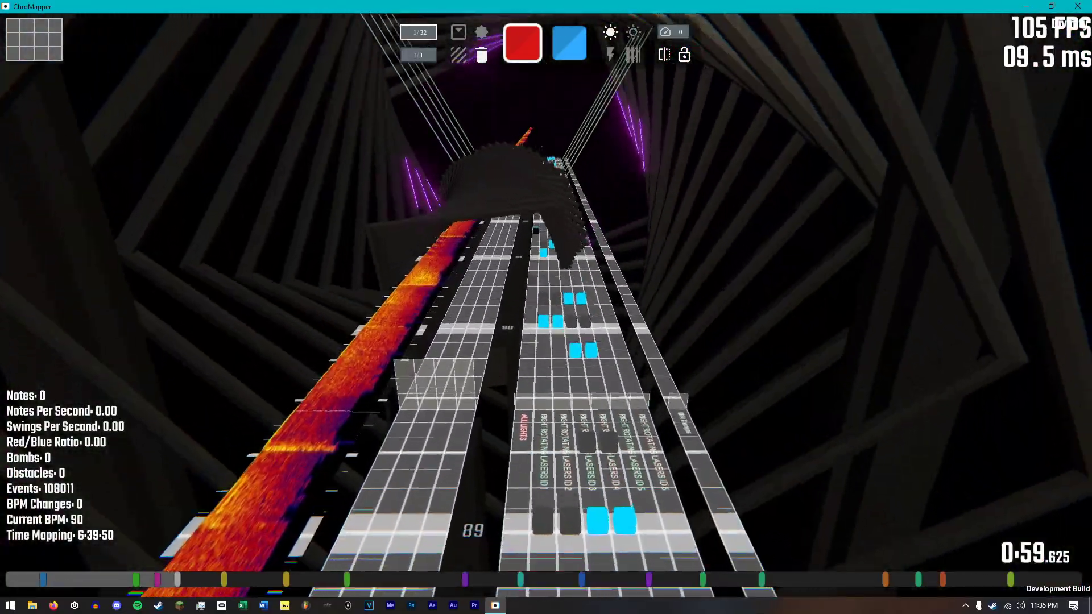
right_click_drag(546, 305, 546, 305)
Compare the standard event lanes with the per-ID lanes around beat 88, going from Right Rotating Lasers through Back Lasers to Big Rings.
key("p")
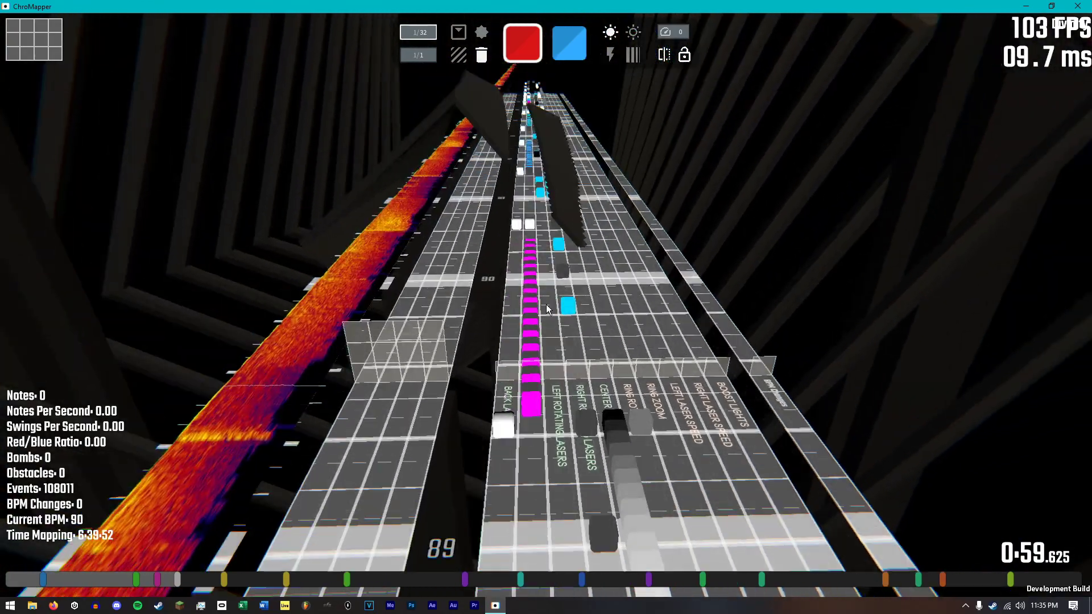
scroll(492, 373, "down", 2)
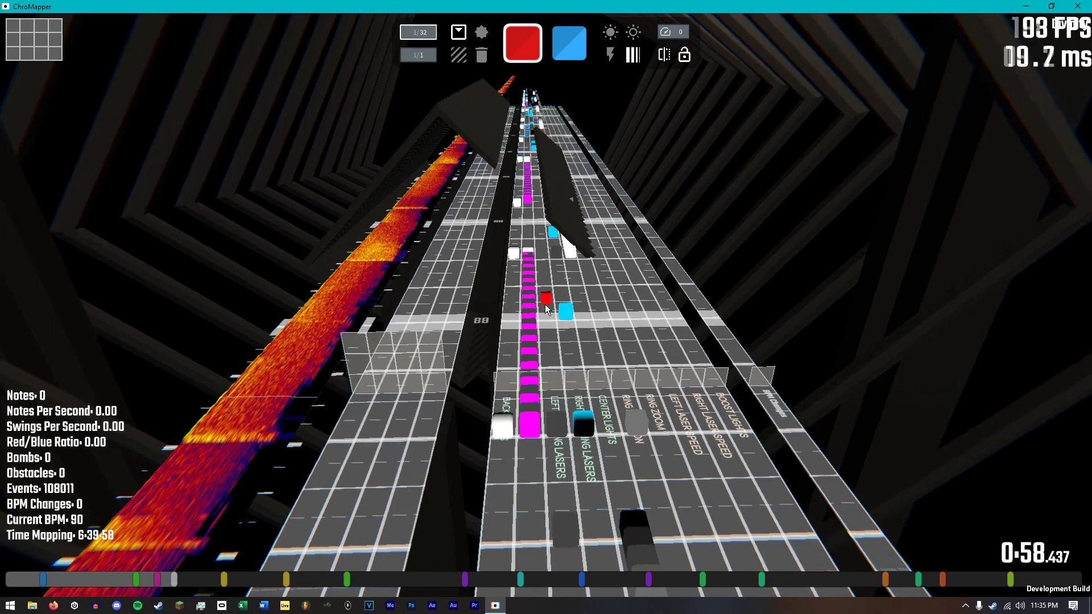
key("ctrl+p")
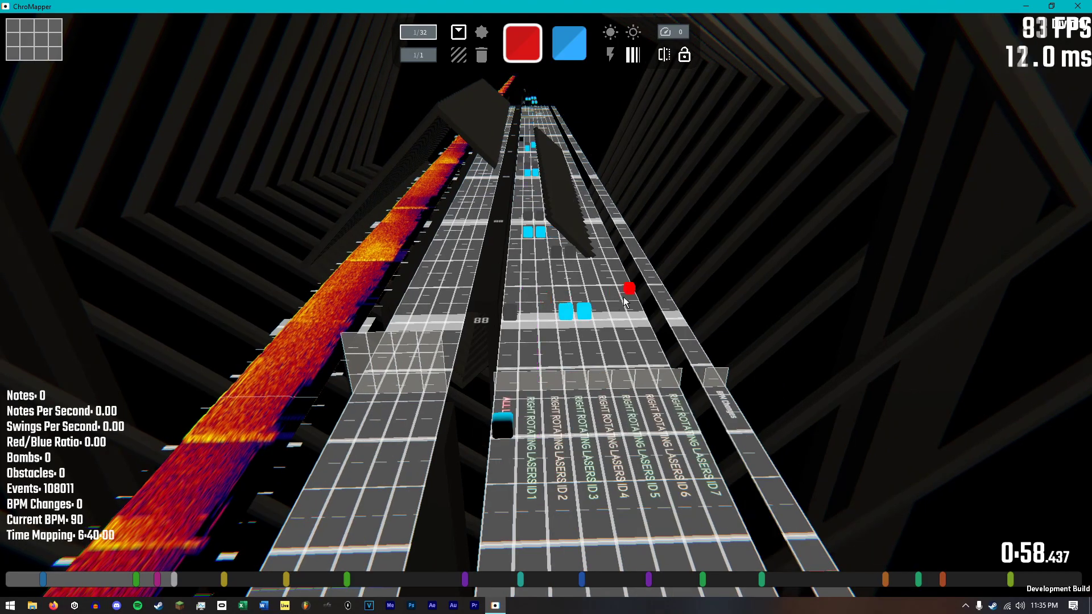
right_click_drag(624, 302, 622, 300)
key("Page_Up")
key("Page_Up")
key("Page_Up")
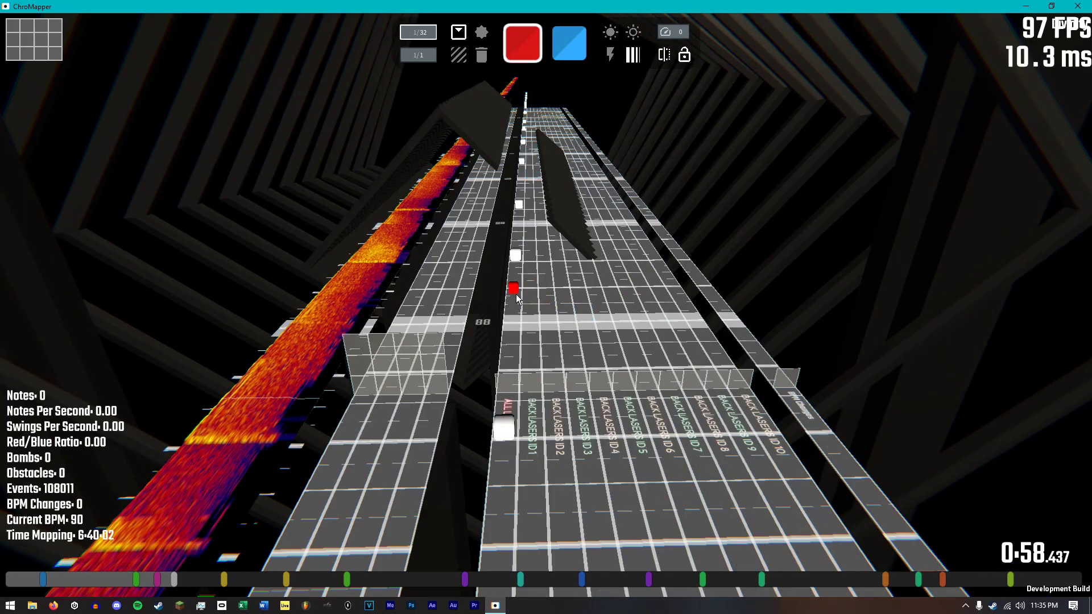
right_click_drag(569, 289, 547, 305)
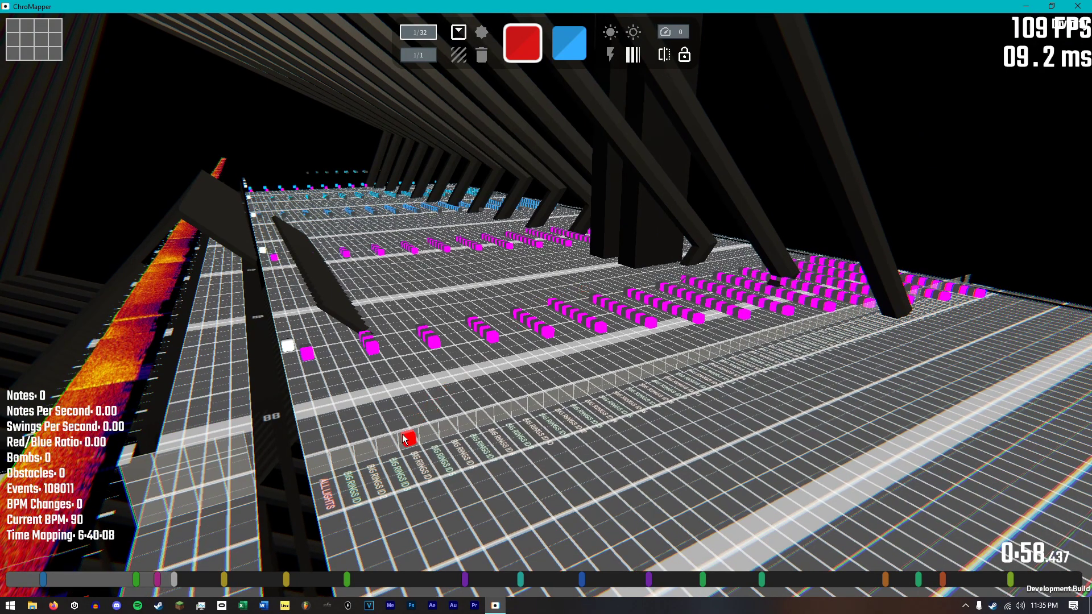
Place four red events on Big Rings IDs 1 to 4 at 0:58.354.
scroll(402, 435, "down", 13)
scroll(398, 432, "up", 9)
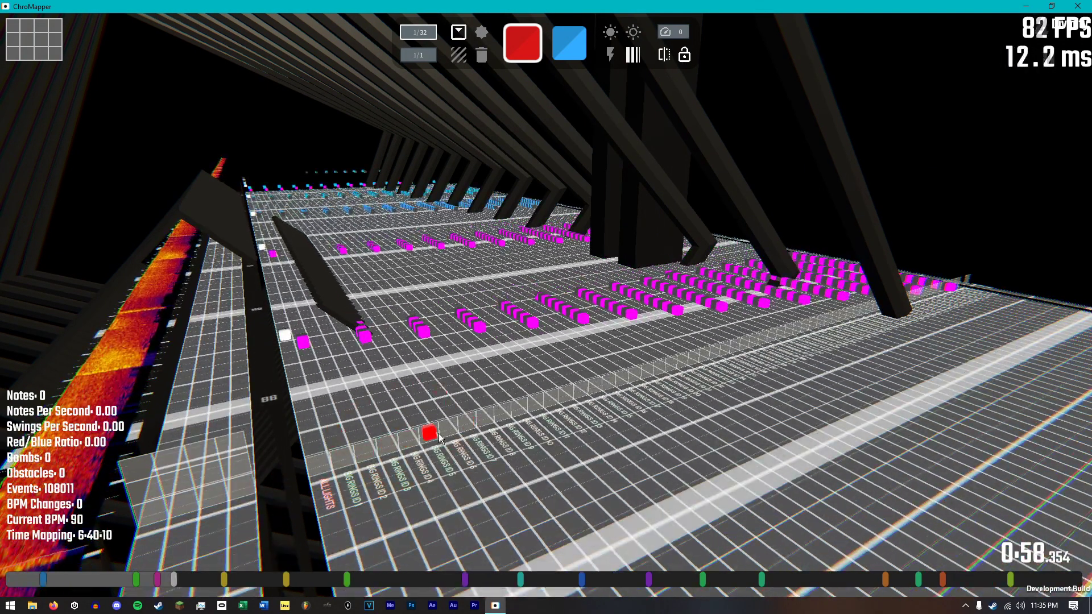
right_click_drag(376, 439, 546, 305)
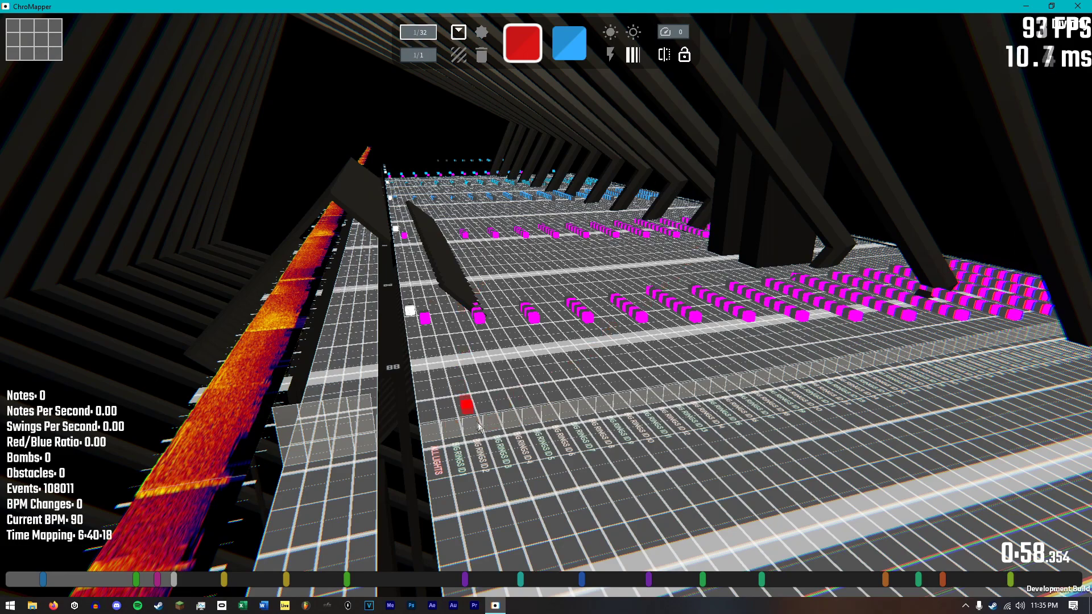
left_click_drag(452, 428, 510, 423)
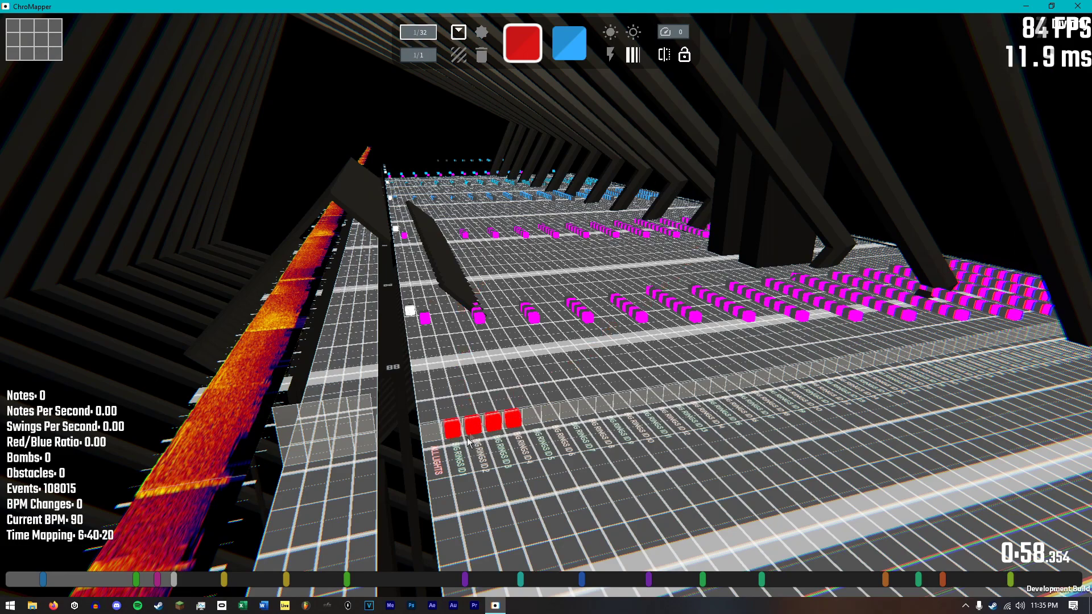
Delete the four red events on Big Rings IDs 1 to 4 at 0:58.354.
key("4")
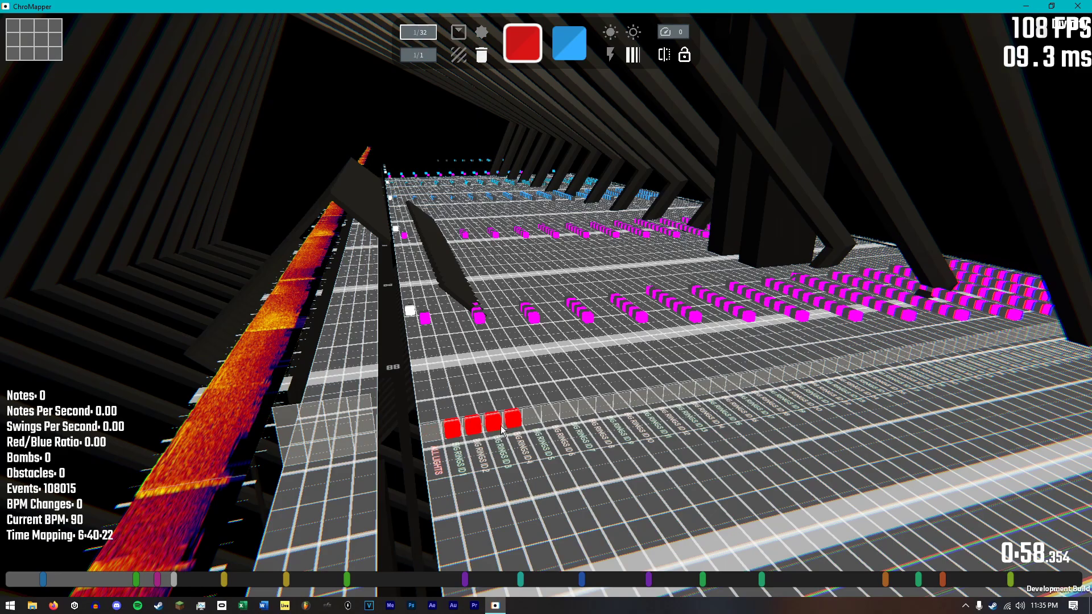
left_click_drag(512, 421, 449, 441)
left_click(455, 435)
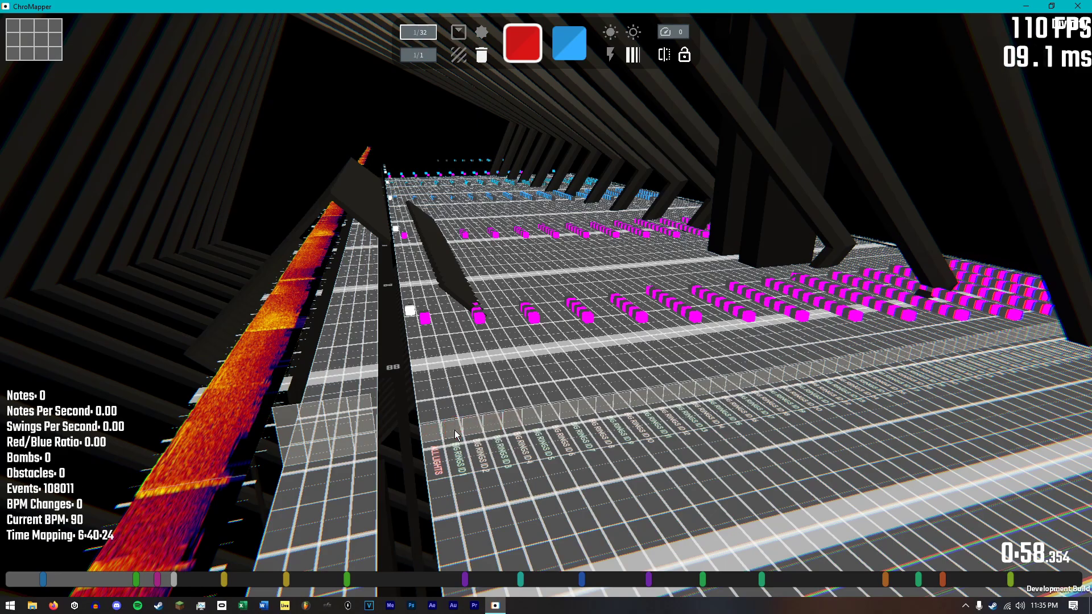
Examine the Big Rings ID pattern around beat 82, and examine the same passage in the standard event lanes.
scroll(520, 386, "down", 20)
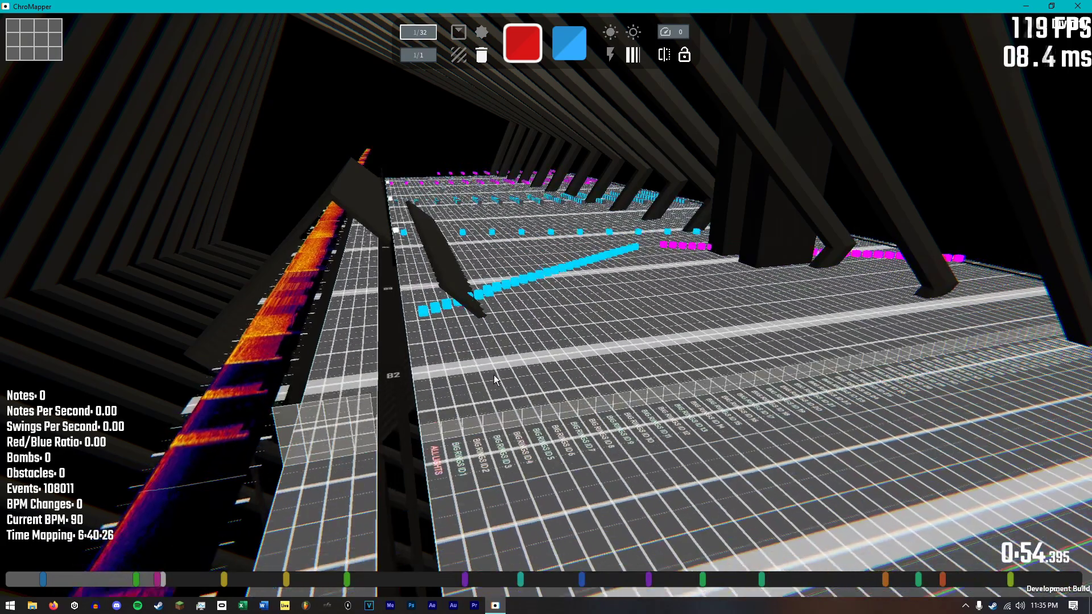
right_click_drag(497, 377, 463, 373)
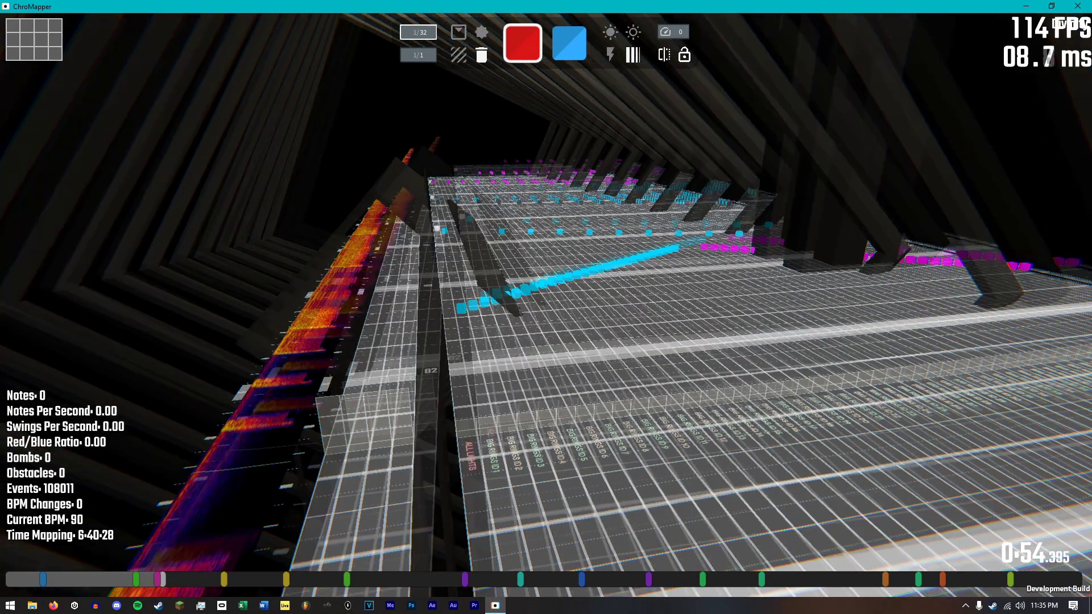
right_click_drag(546, 307, 472, 250)
key("p")
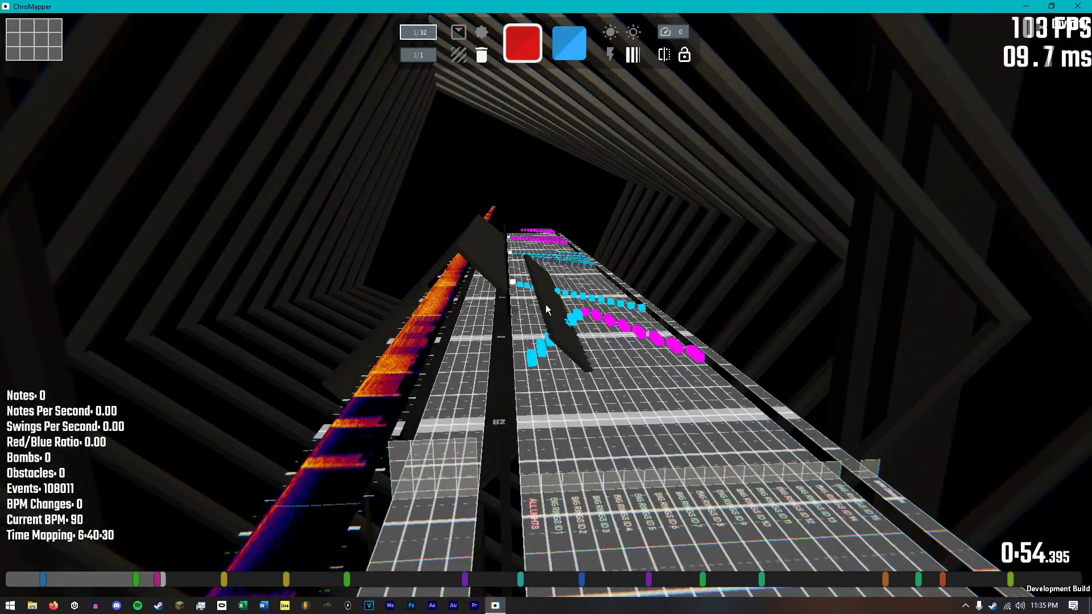
scroll(545, 305, "down", 1, "ctrl")
scroll(547, 303, "up", 16)
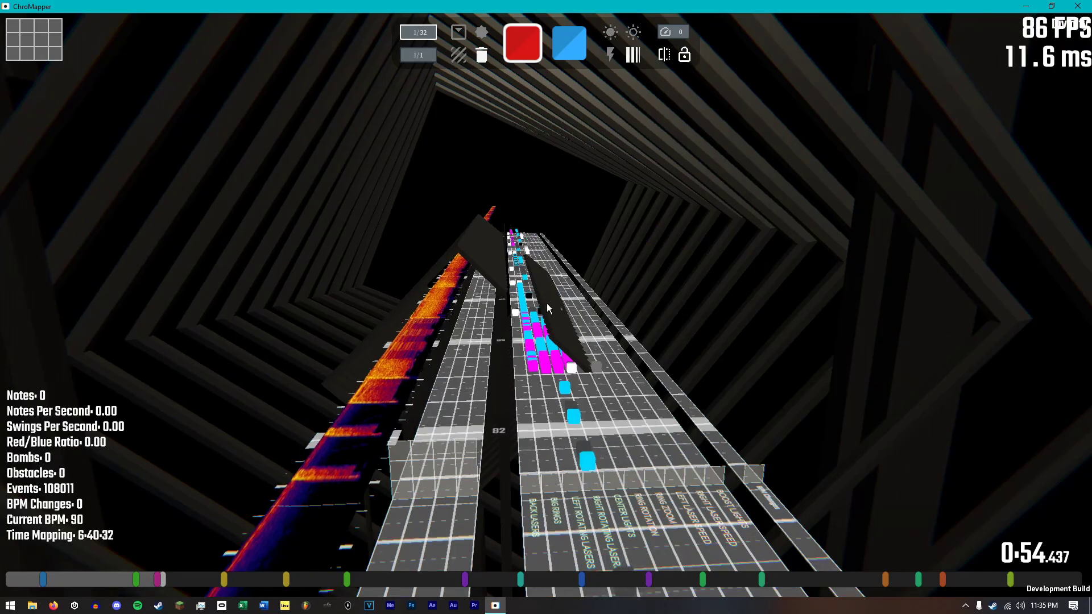
mouse_move(555, 308)
right_mouse_down()
mouse_move(570, 320)
mouse_move(554, 321)
right_mouse_up()
scroll(546, 304, "up", 8)
key("w")
key("d")
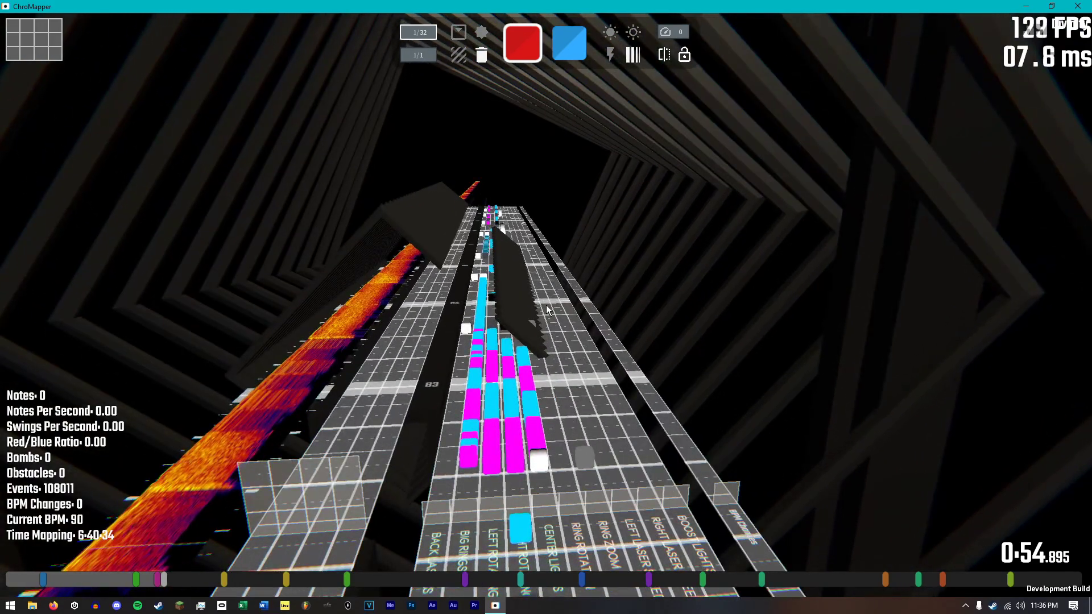
scroll(546, 304, "up", 4)
Select the Ring Rotation event at beat 73.5 and open its JSON data for editing.
scroll(545, 299, "down", 20)
scroll(545, 299, "down", 9)
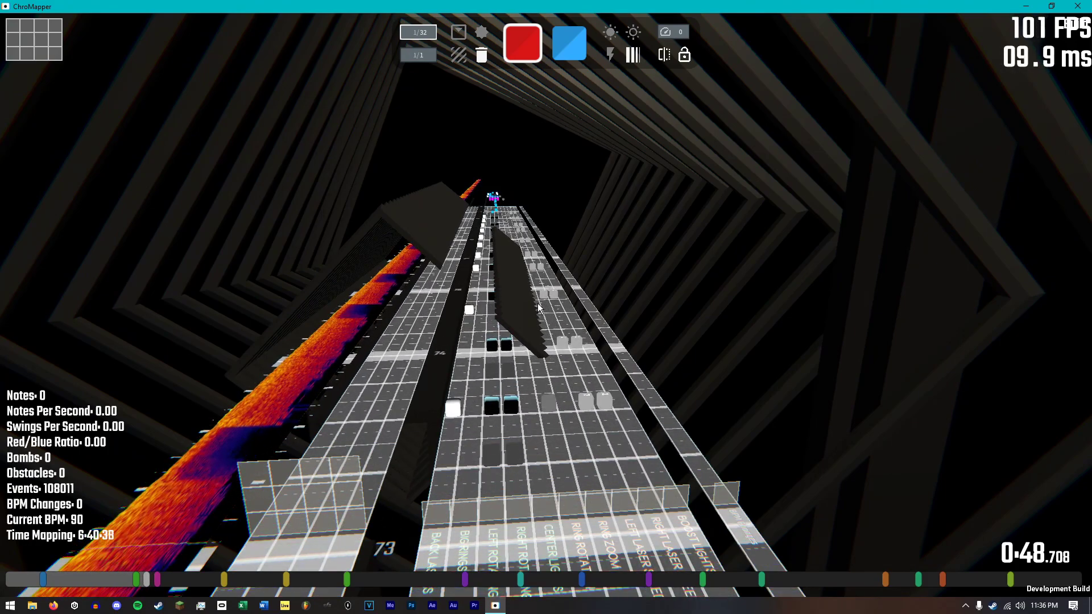
right_click_drag(579, 341, 545, 310)
key("w")
scroll(544, 312, "up", 12)
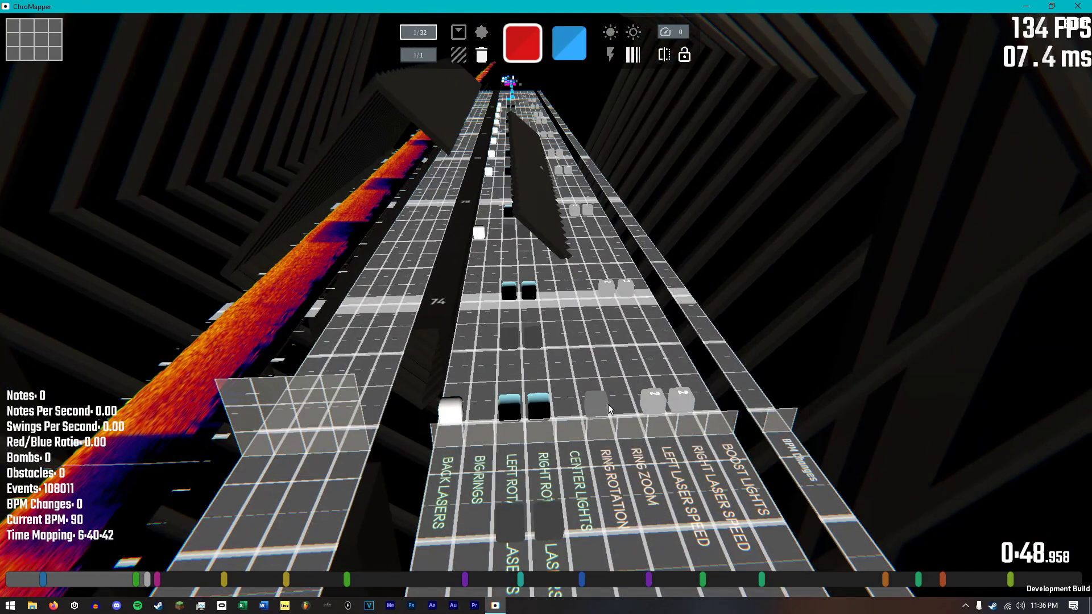
scroll(606, 404, "up", 2)
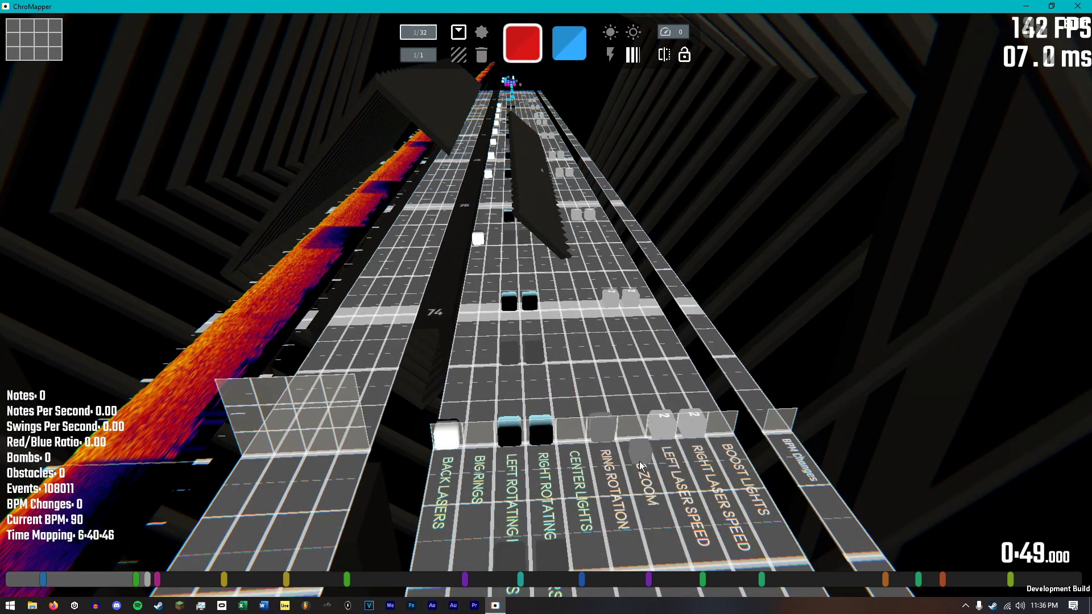
left_click(573, 442)
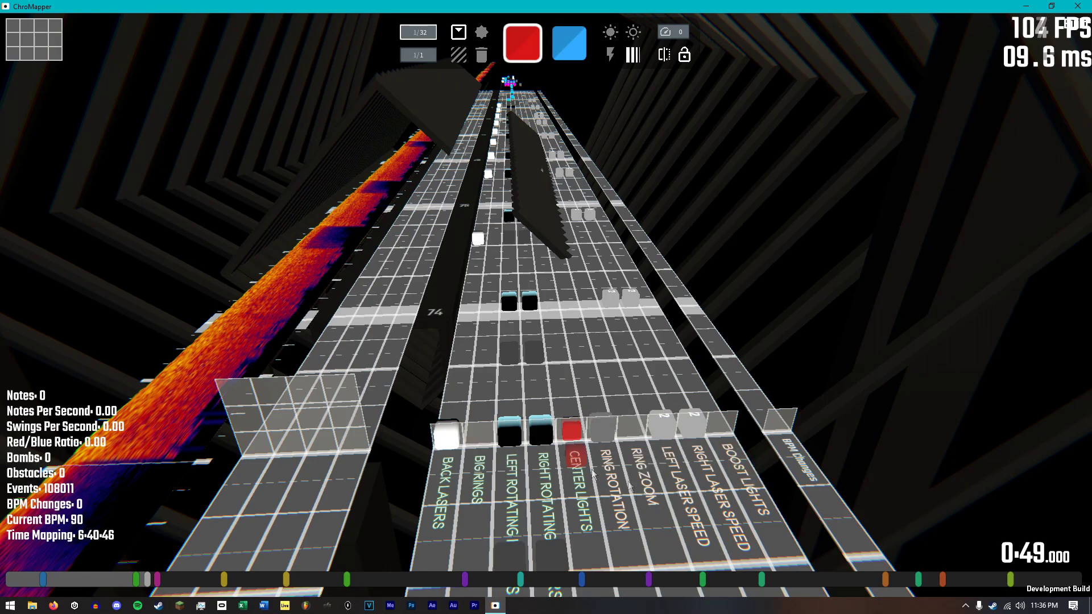
left_click(610, 429, "shift")
key("n")
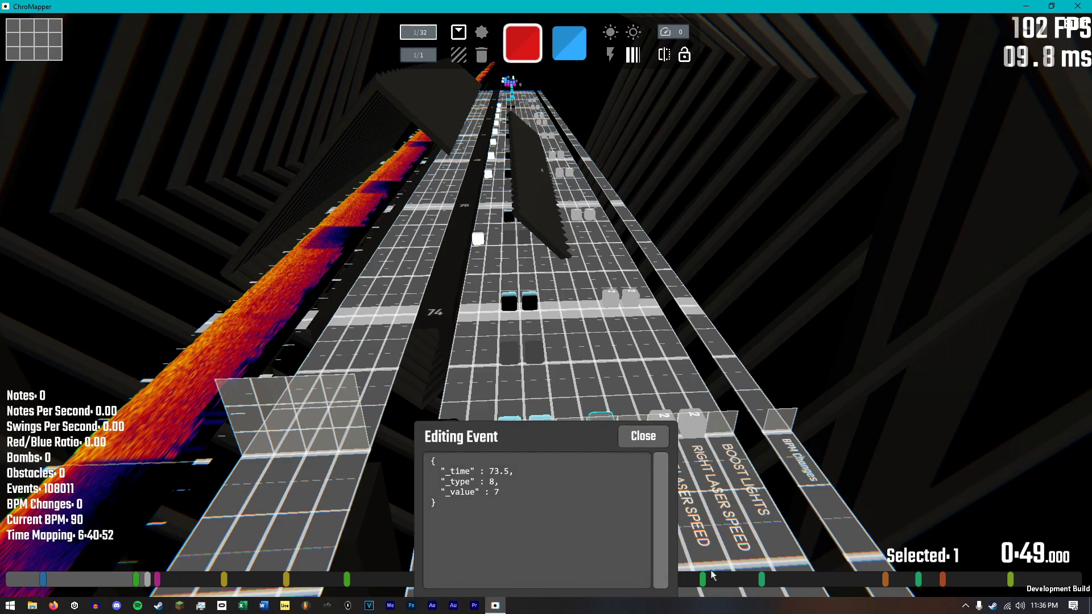
Switch to RING SPIN CUSTOM DATA.txt in Notepad and copy the second block from _type through _customData, with _speed 100000 and _rotation 0.
key("alt+Tab")
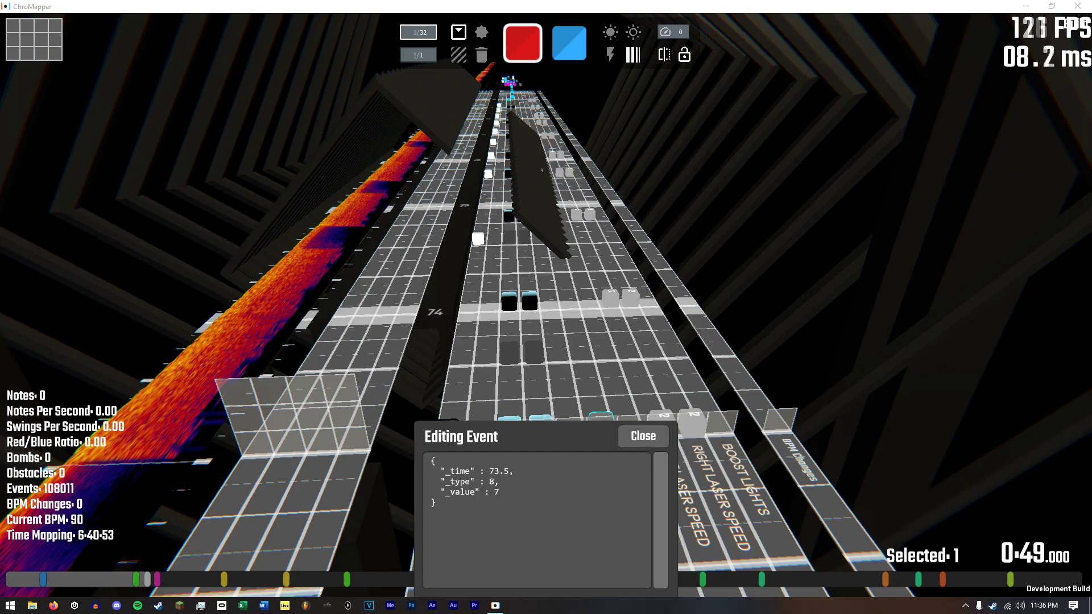
left_click_drag(1091, 62, 464, 60)
left_click(346, 287)
scroll(346, 287, "down", 20)
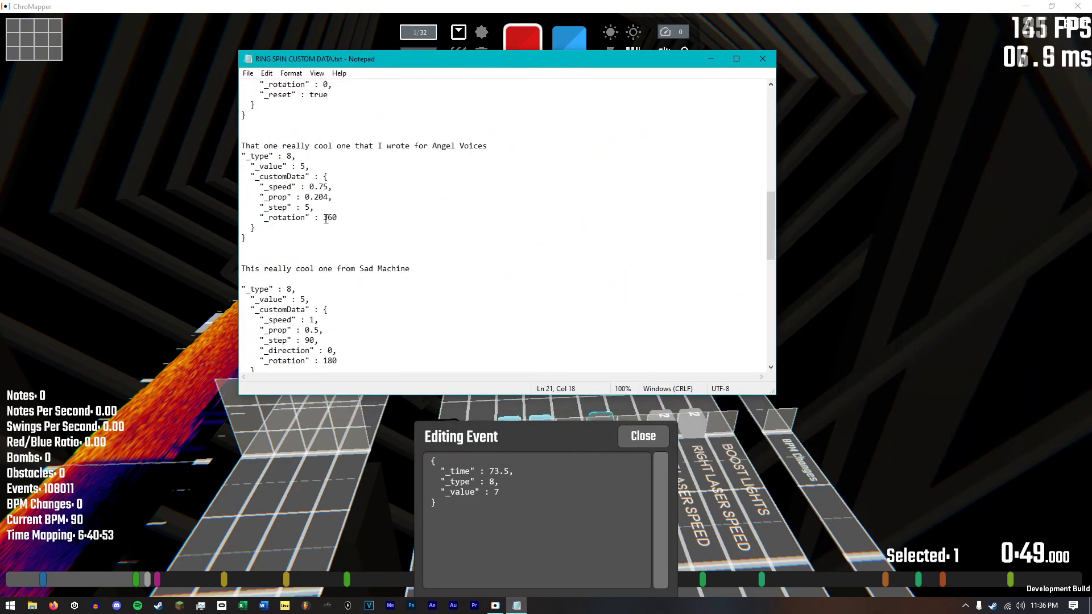
scroll(319, 222, "up", 10)
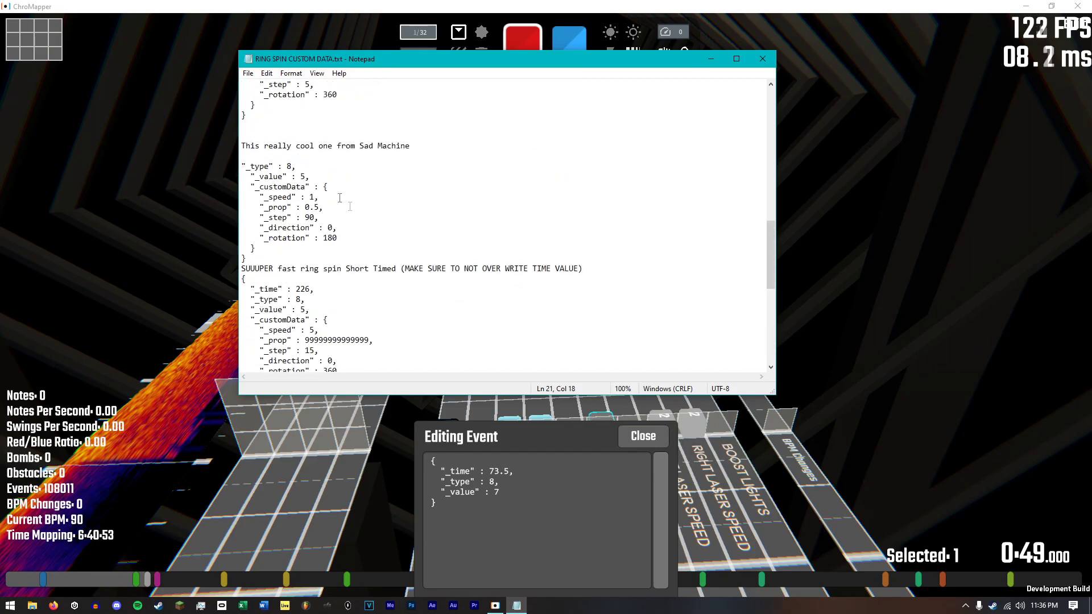
scroll(320, 220, "up", 10)
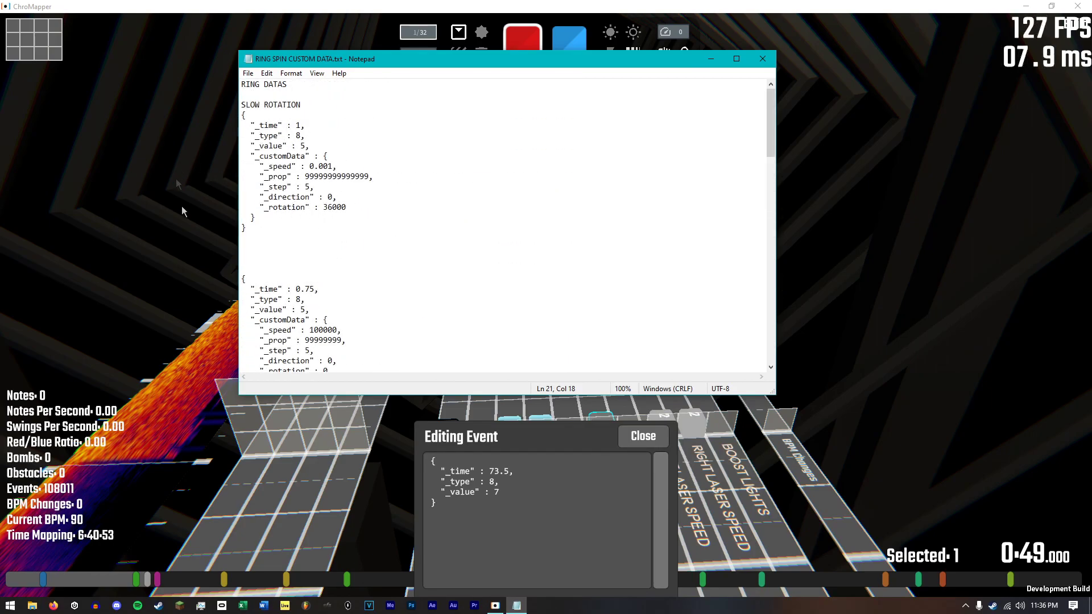
scroll(267, 194, "down", 3)
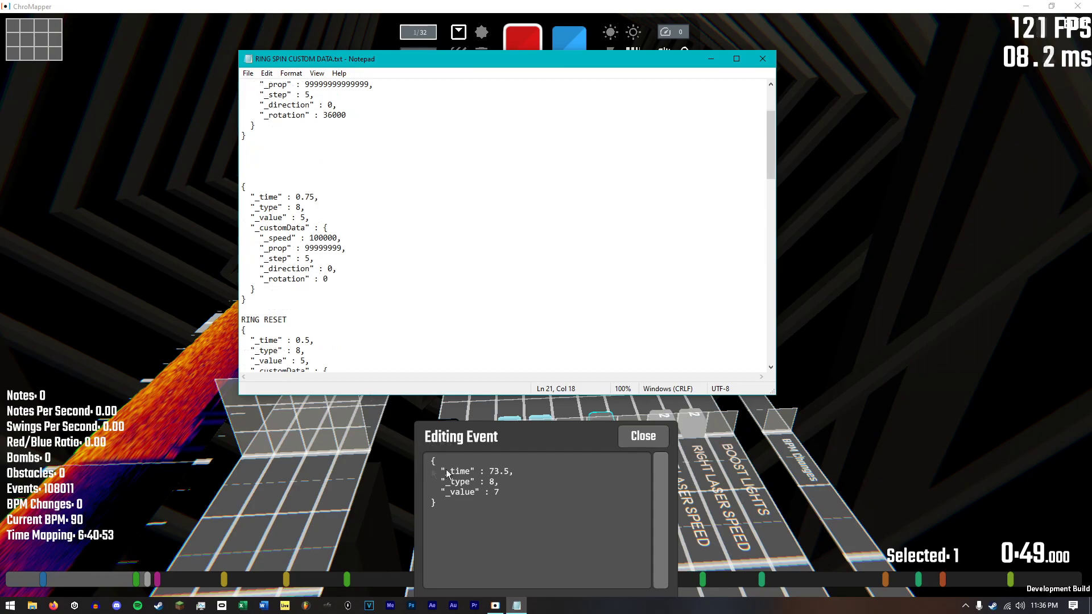
left_click_drag(247, 205, 351, 287)
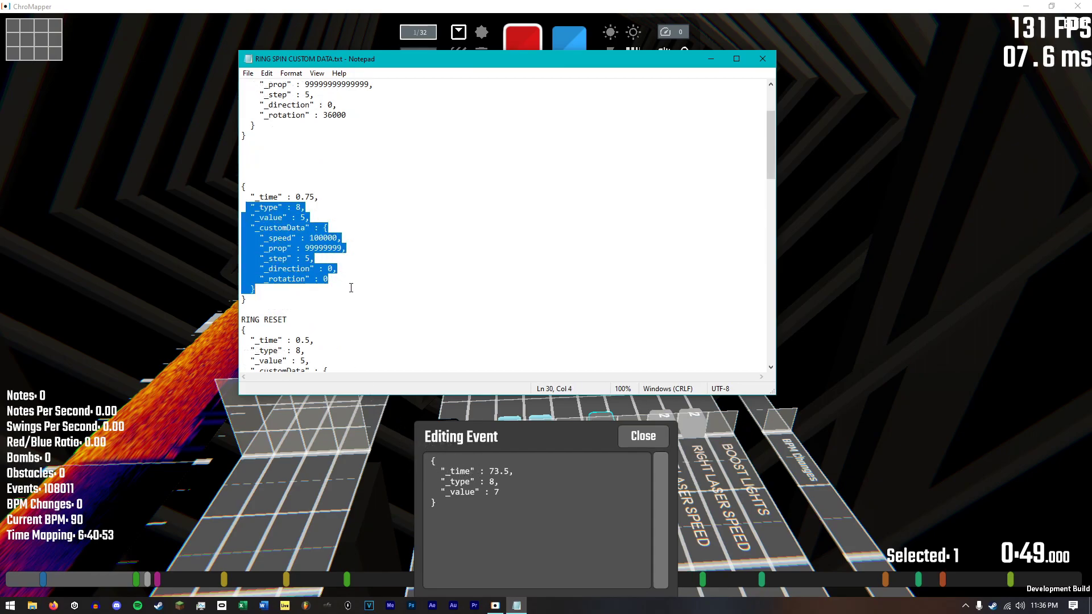
key("ctrl+c")
Back in ChroMapper, replace the event's _type and _value lines with the copied ring spin data, keeping its _time of 73.5.
left_click(472, 489)
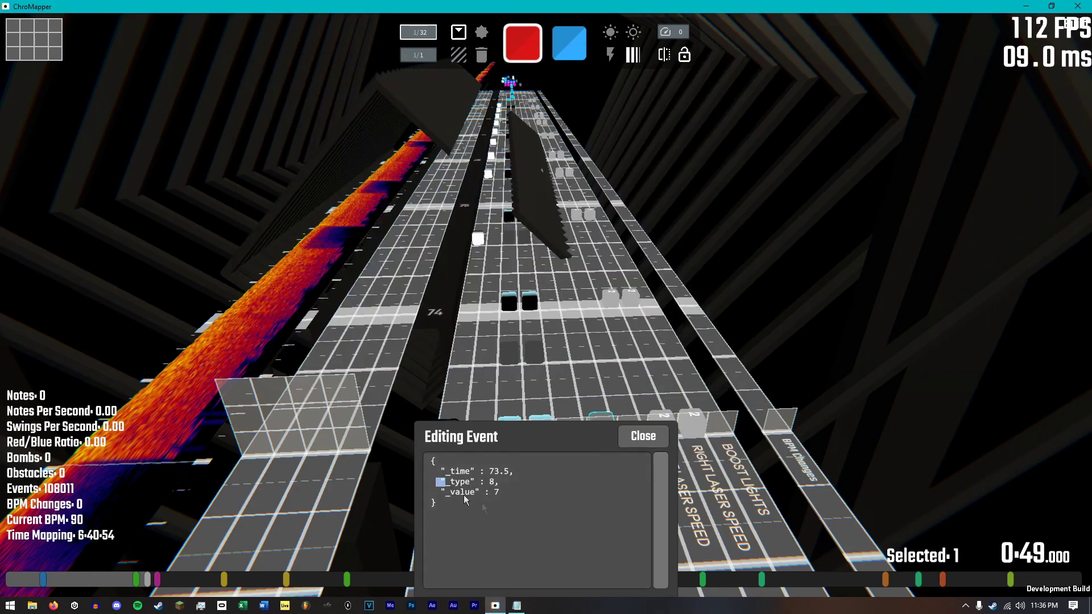
left_click_drag(441, 482, 543, 532)
key("ctrl+v")
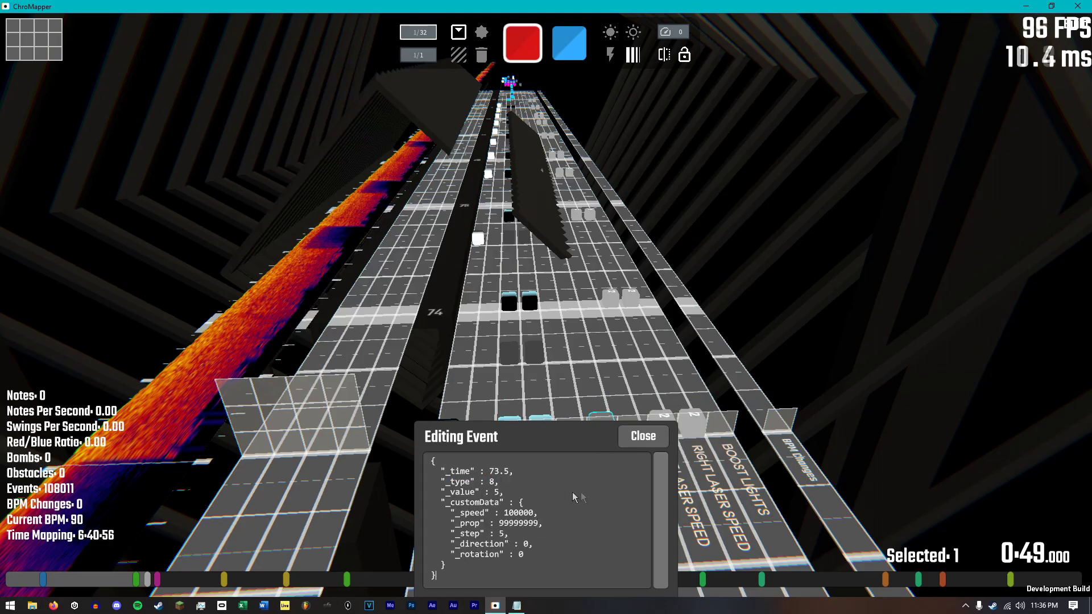
Review the _speed, _prop, _step, _direction and _rotation values in the Ring Rotation event's JSON, and close the event editor.
right_click_drag(546, 307, 549, 310)
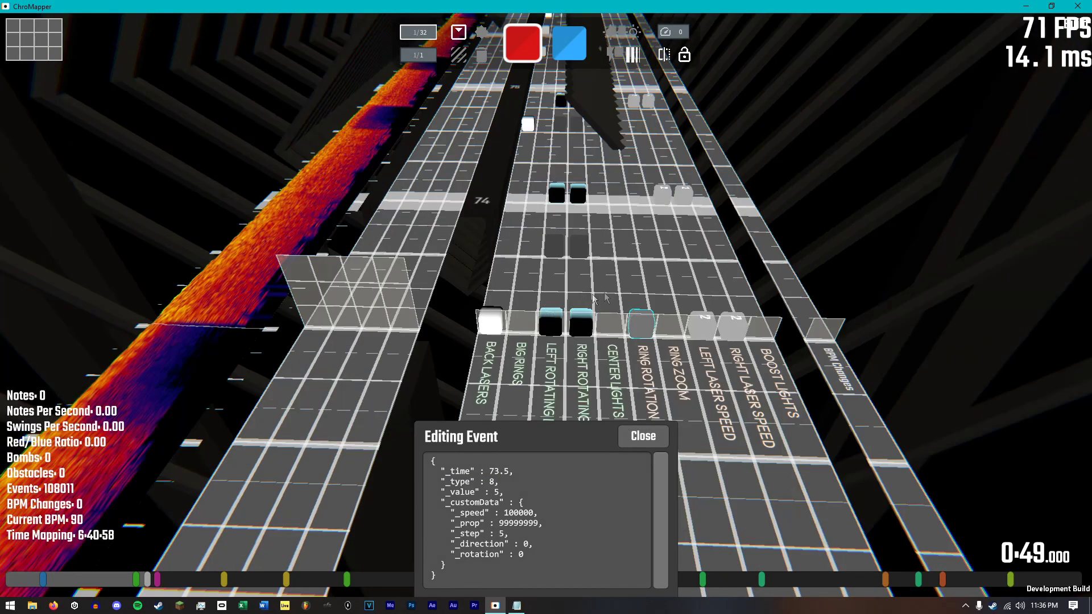
right_click_drag(477, 271, 543, 355)
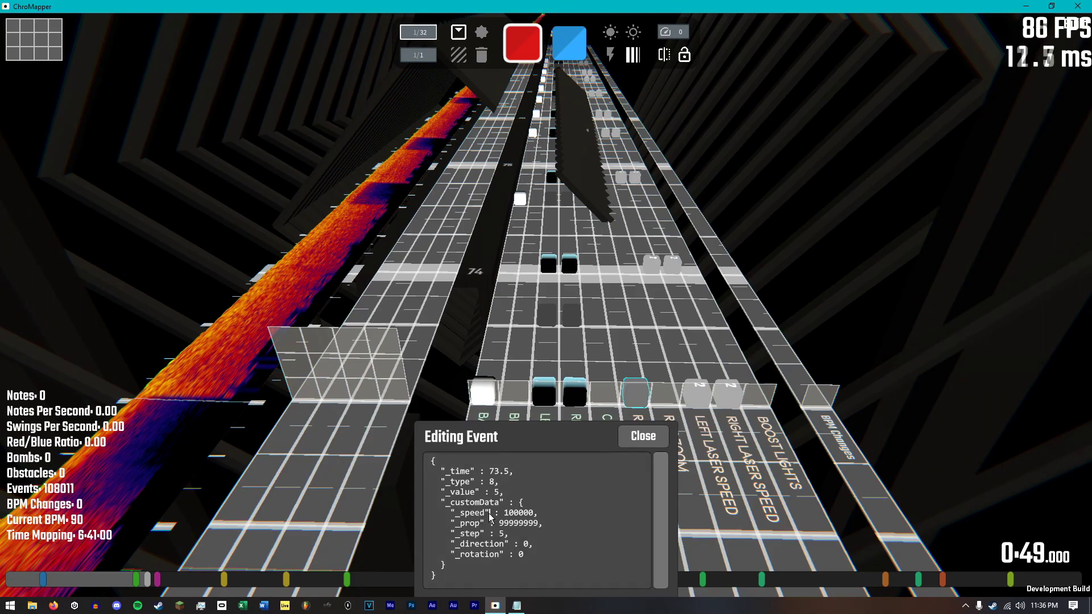
double_click(516, 513)
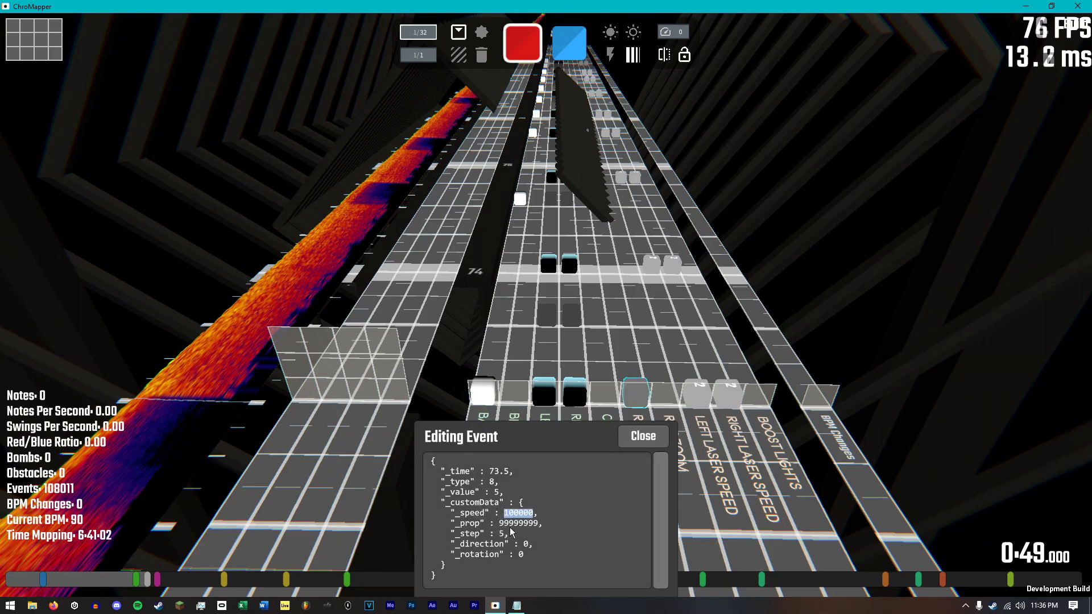
left_click_drag(518, 524, 533, 524)
left_click(579, 411)
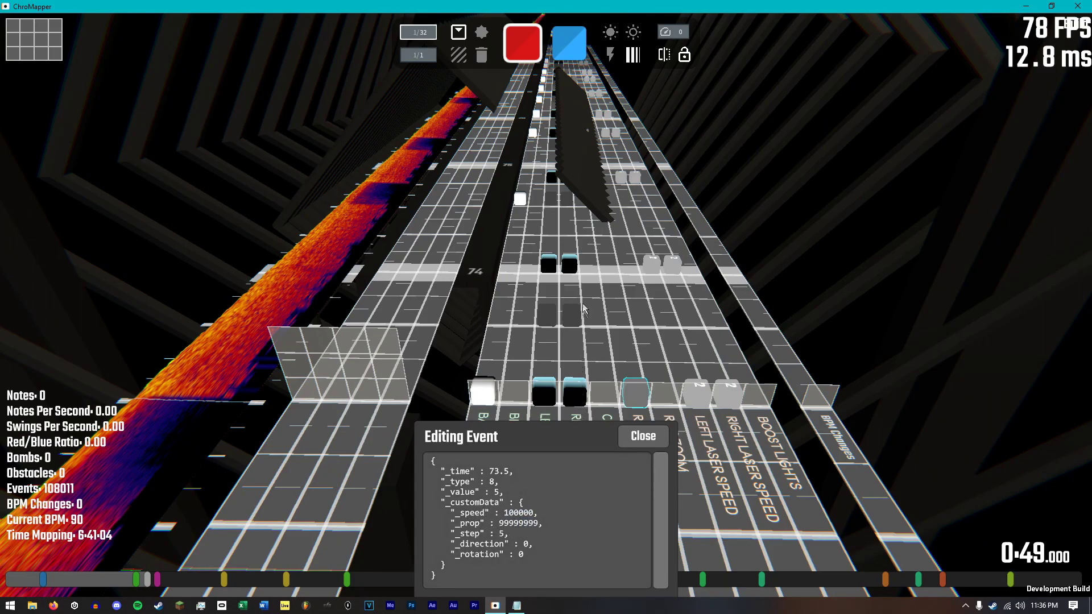
right_click_drag(582, 305, 545, 256)
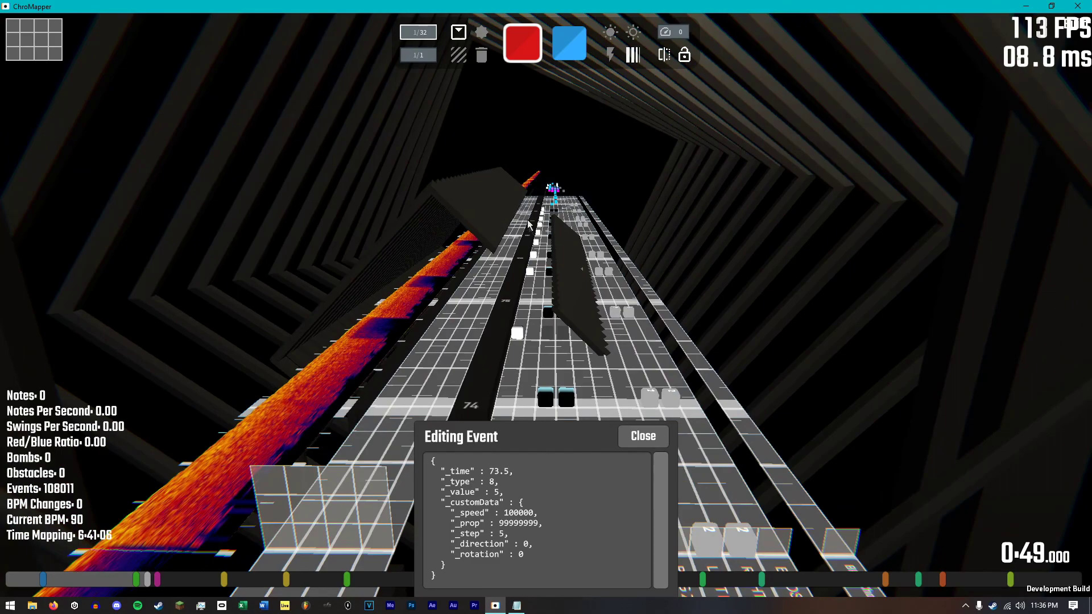
left_click(506, 536)
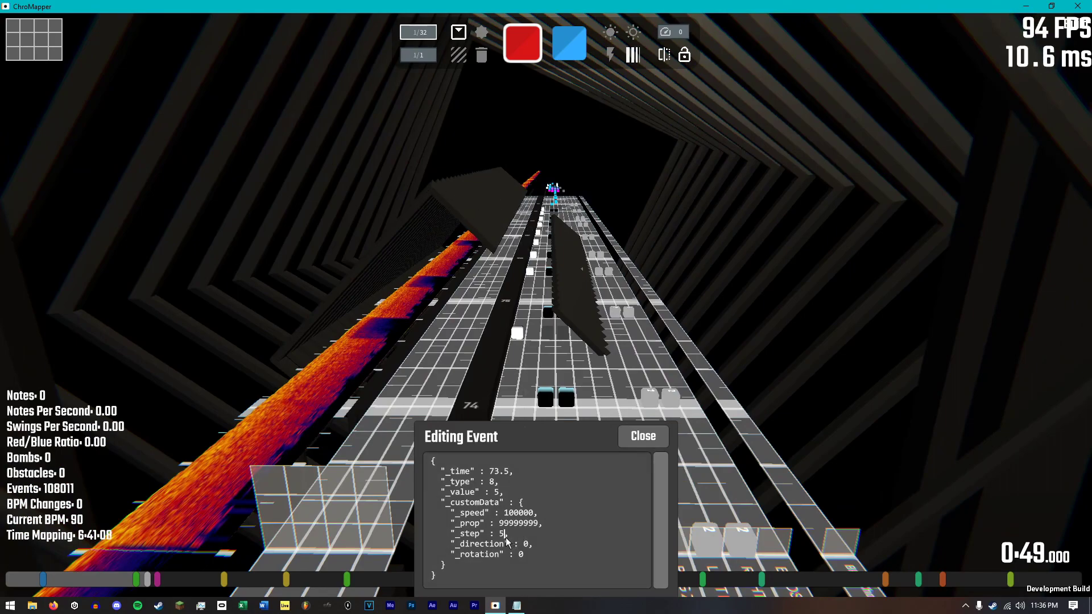
left_click(528, 545)
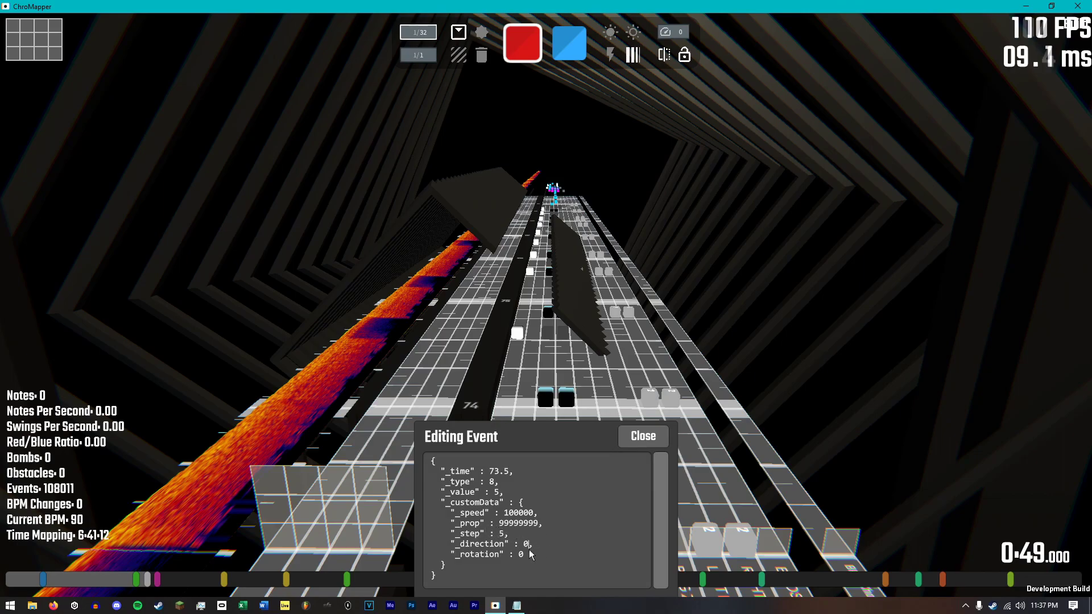
mouse_move(524, 555)
left_mouse_down()
mouse_move(445, 559)
mouse_move(524, 555)
left_mouse_up()
mouse_move(460, 555)
left_mouse_down()
mouse_move(493, 555)
mouse_move(470, 555)
left_mouse_up()
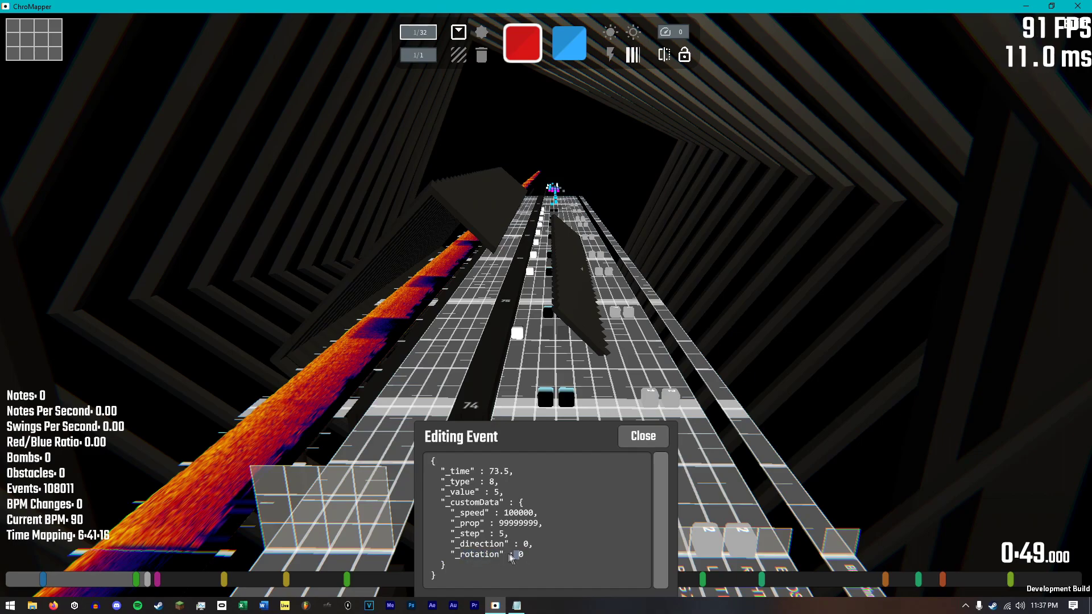
left_click(639, 428)
Delete the Ring Rotation event at beat 73.5, and undo the deletion.
scroll(639, 424, "down", 1)
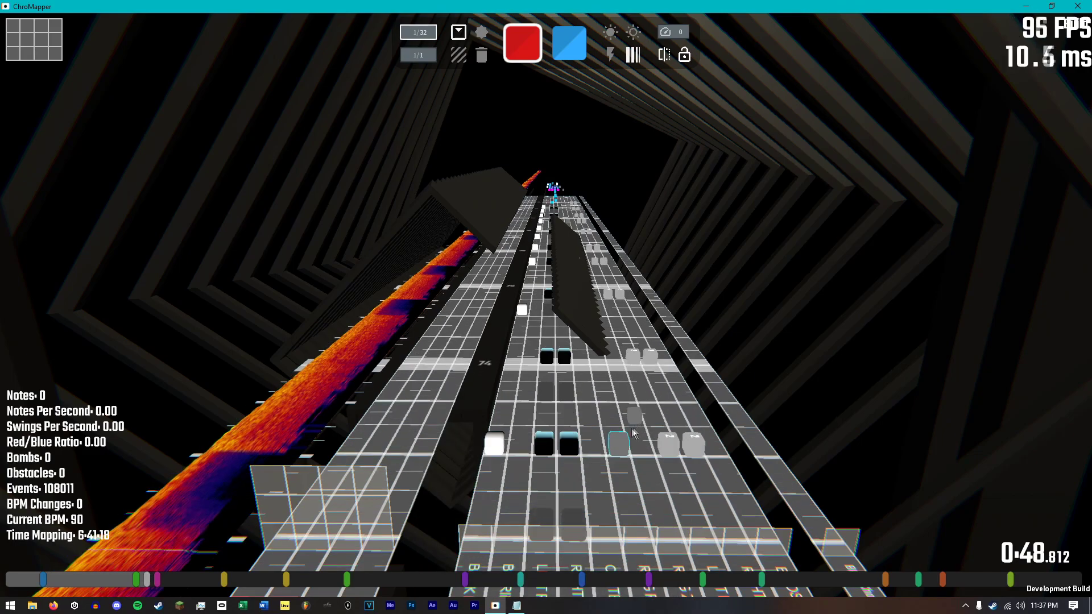
key("5")
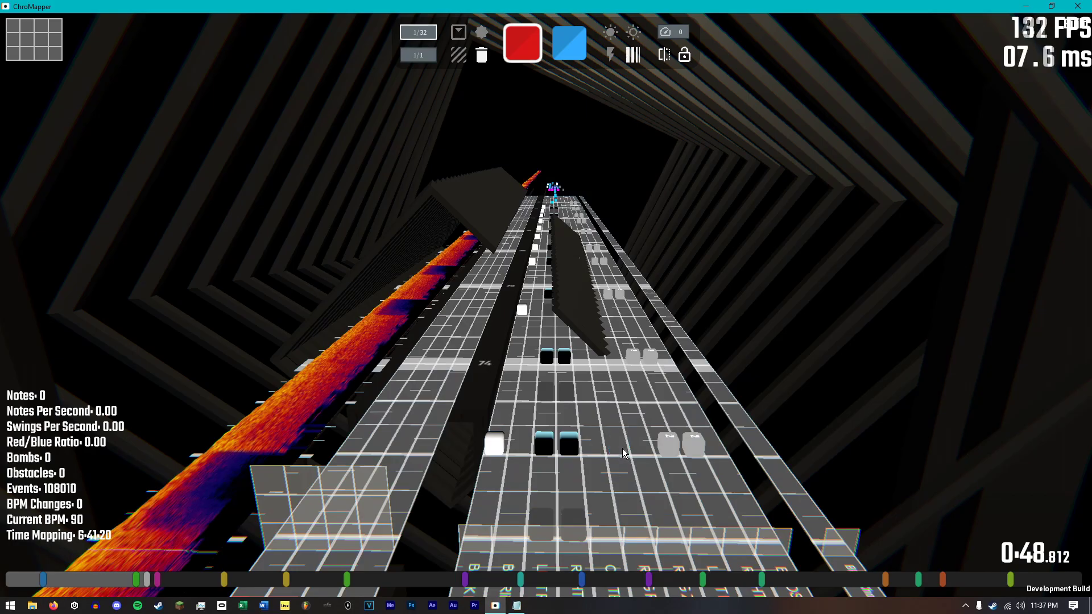
key("ctrl+z")
Go back to the start of the song, inspect the JSON data of the Ring Zoom event at beat 0, and close its editor.
scroll(626, 452, "down", 20)
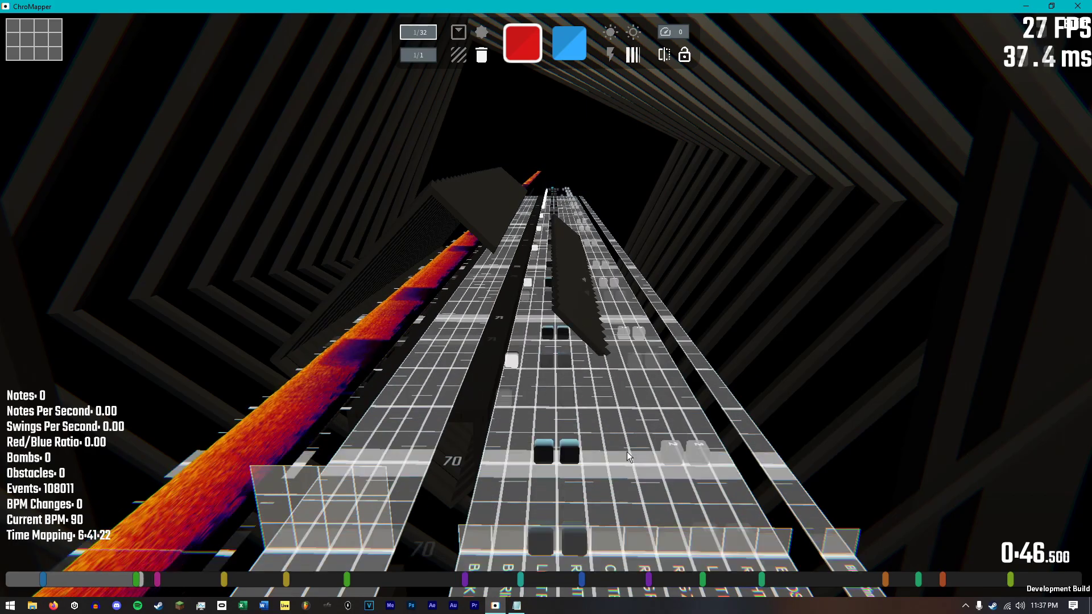
scroll(626, 451, "up", 1)
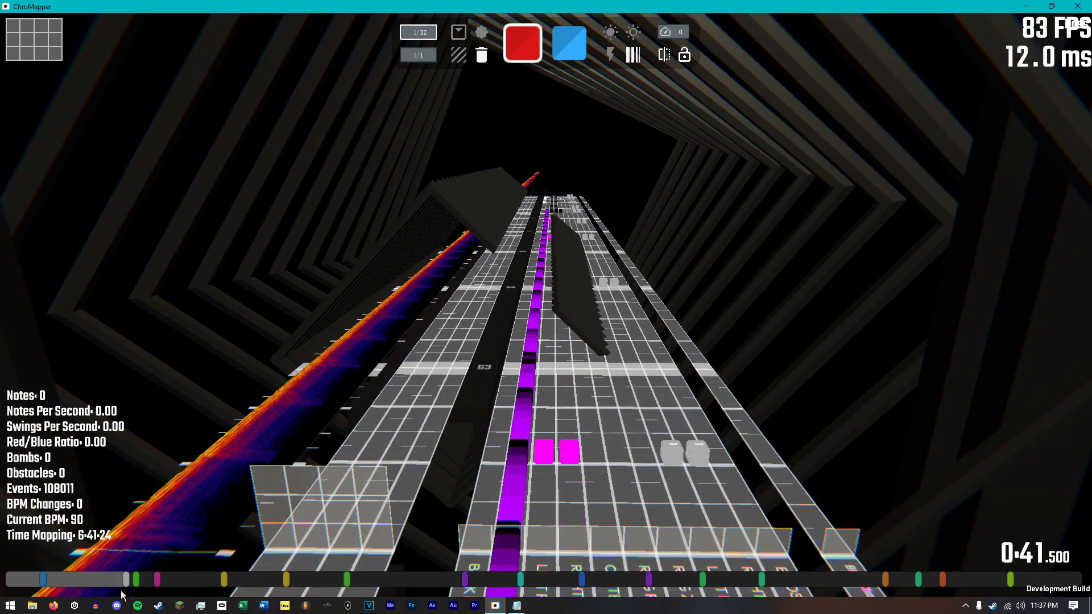
left_click(104, 579)
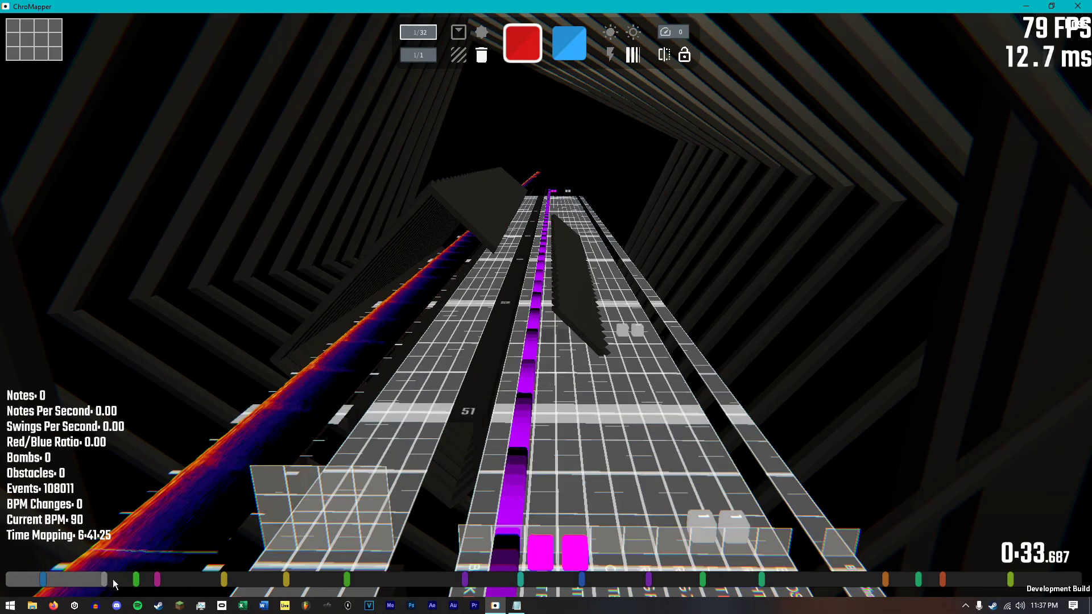
left_click_drag(106, 580, 7, 579)
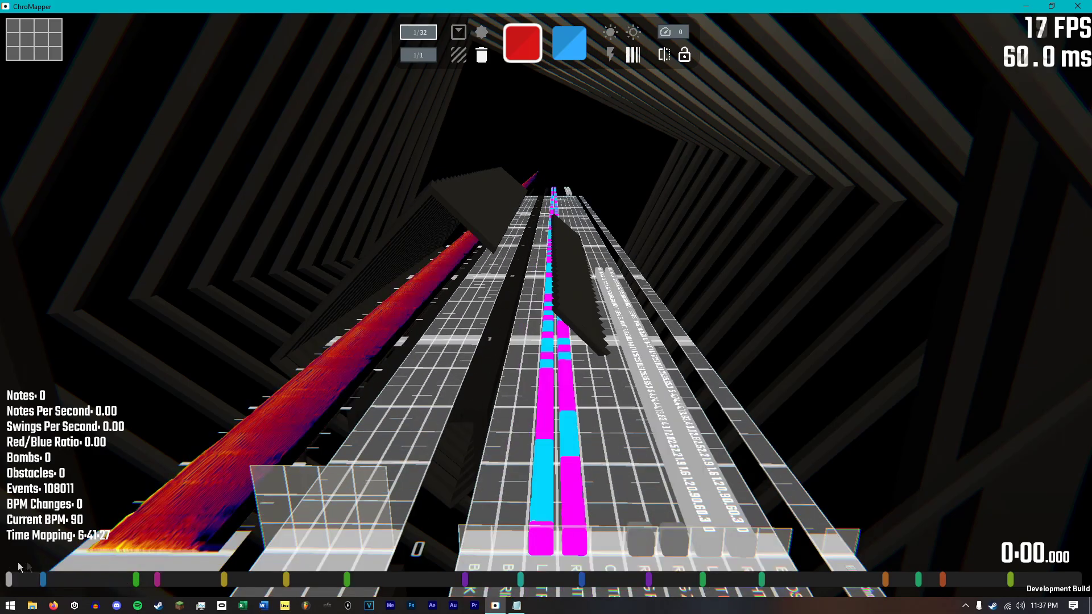
right_click_drag(546, 307, 548, 307)
left_click(629, 377, "shift")
right_click_drag(629, 377, 629, 373)
key("n")
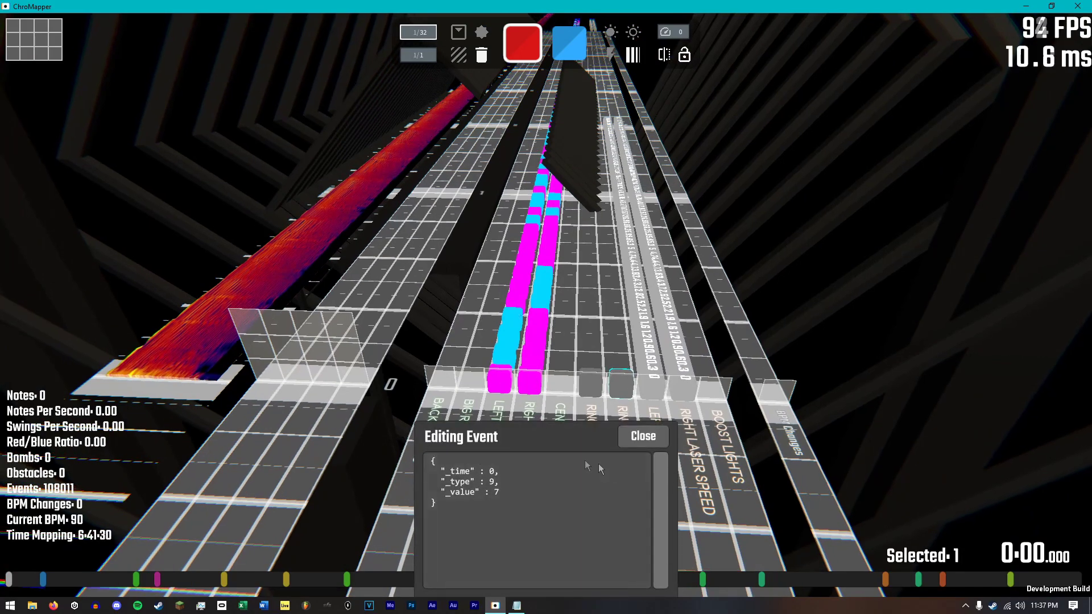
left_click(643, 436)
Deselect the Ring Zoom event at beat 0 and look down the track at the rings.
right_click_drag(545, 305, 545, 305)
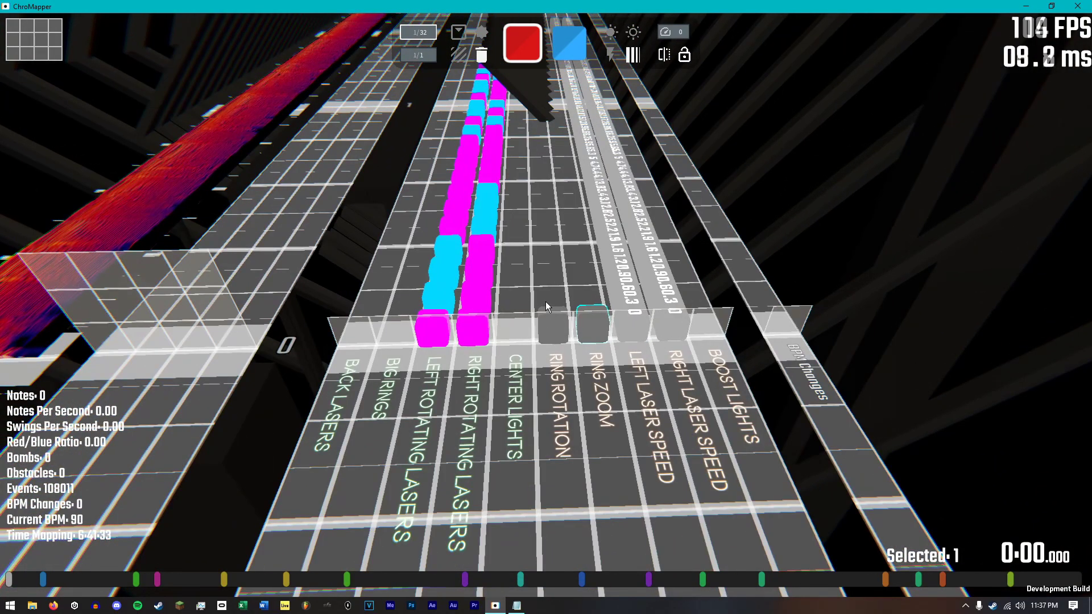
left_click(596, 320, "shift")
right_click_drag(596, 320, 596, 228)
key("s")
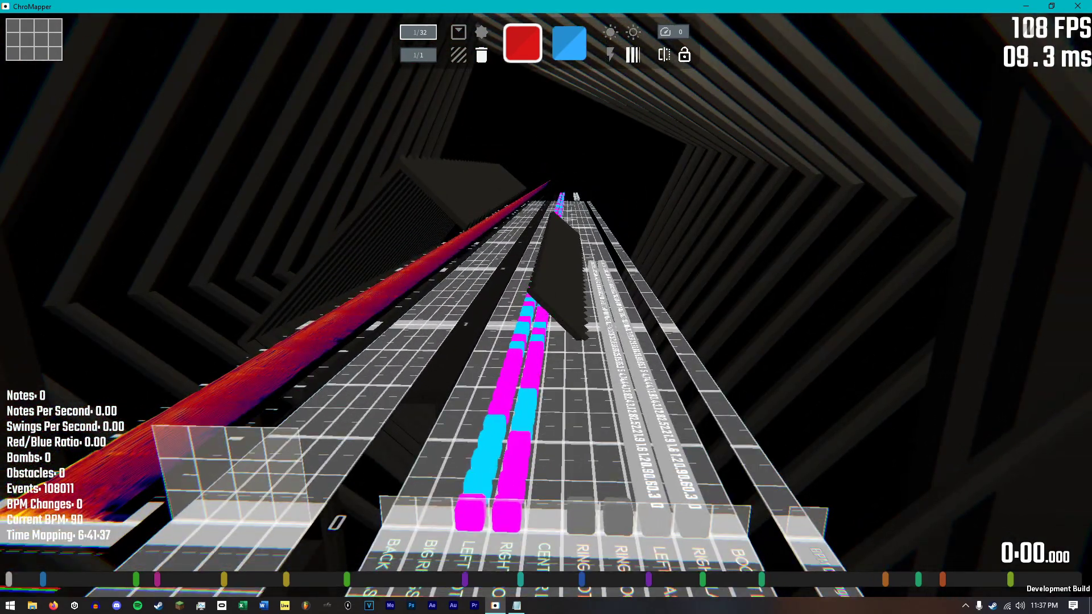
right_click_drag(596, 307, 640, 367)
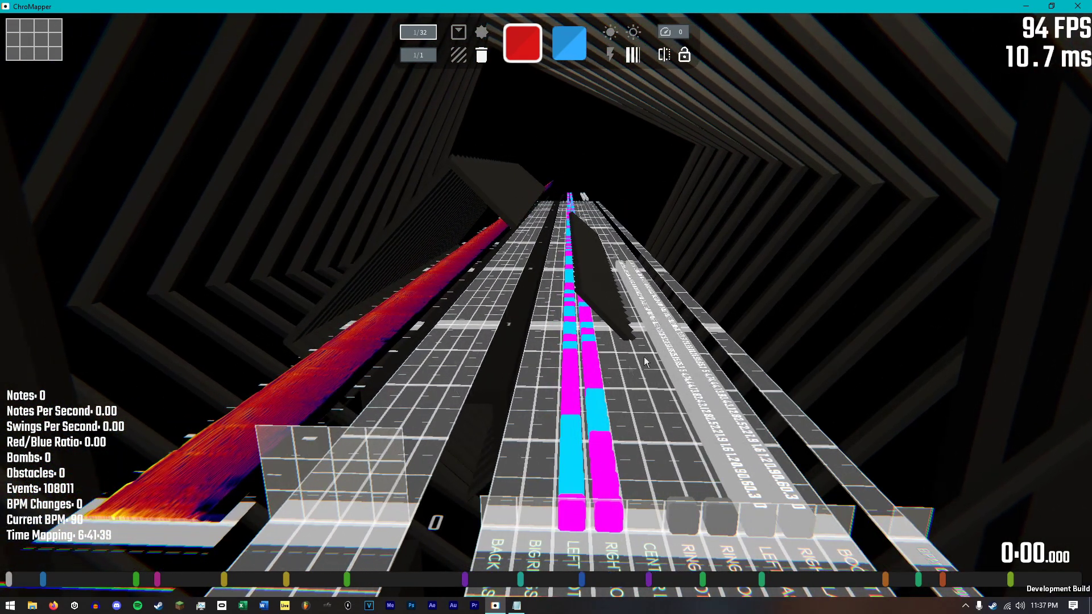